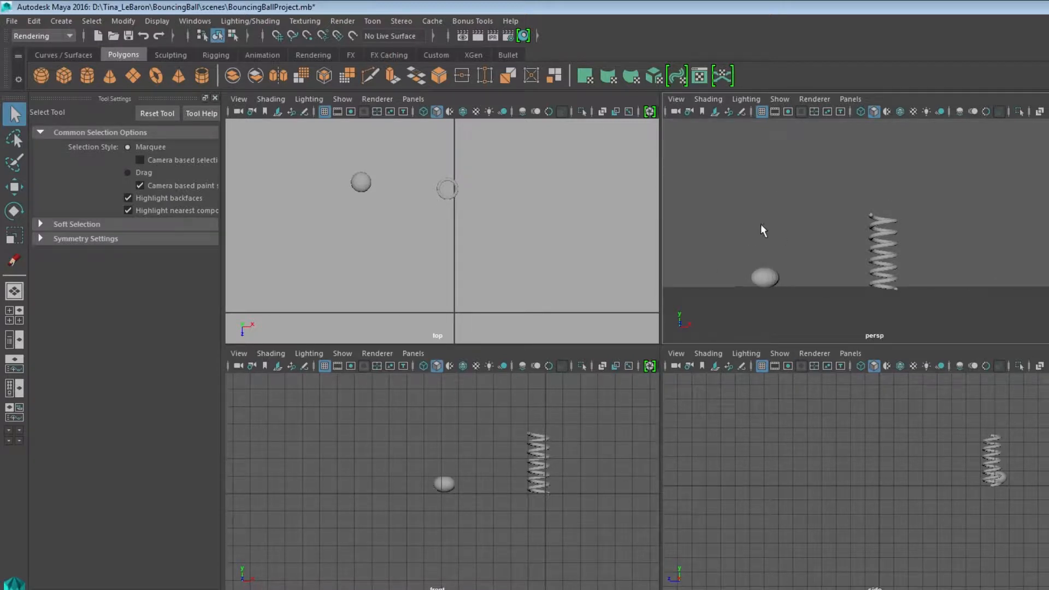
Switch the menu set to Modeling and return it to Rendering.
{"action": "left_click", "coordinate": [70, 36]}
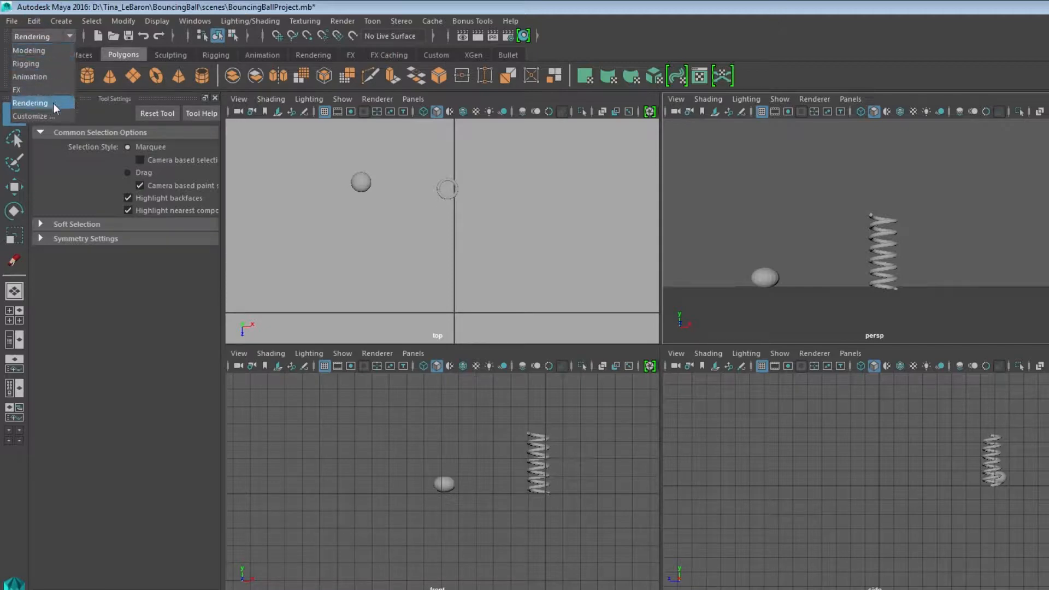
{"action": "left_click", "coordinate": [54, 52]}
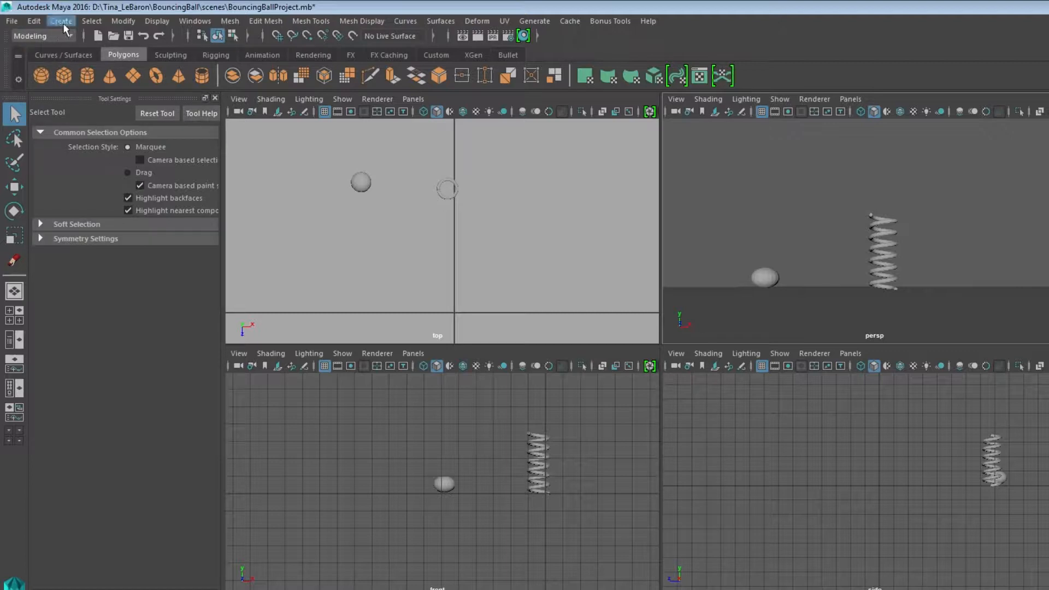
{"action": "left_click", "coordinate": [69, 36]}
{"action": "left_click", "coordinate": [67, 35]}
{"action": "left_click", "coordinate": [67, 35]}
{"action": "left_click", "coordinate": [33, 104]}
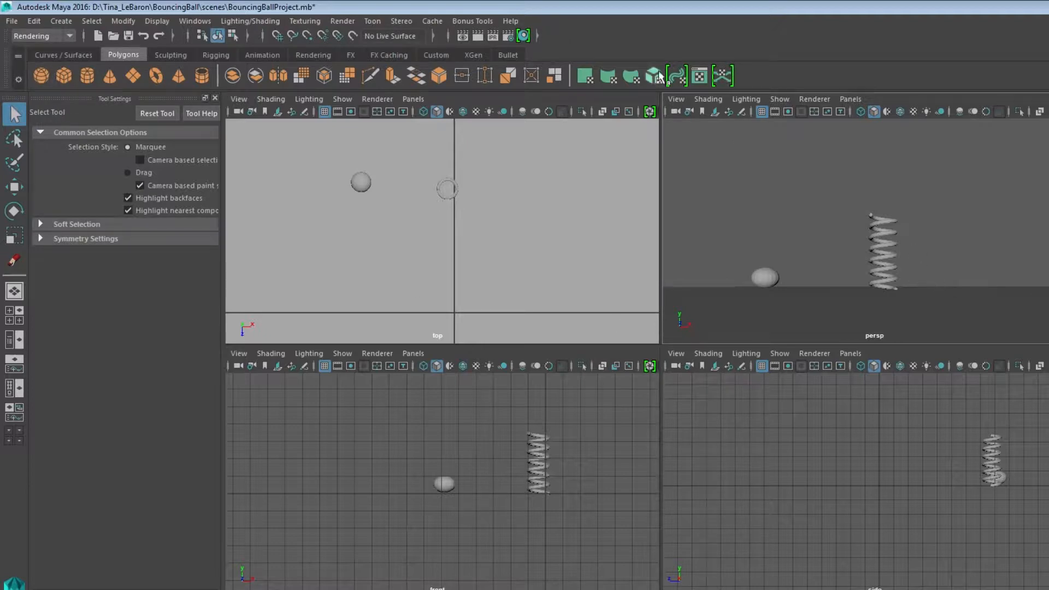
Check in the Plug-in Manager whether the mental ray plug-in Mayatomr.mll is set to Loaded and Auto load.
{"action": "left_click", "coordinate": [194, 22]}
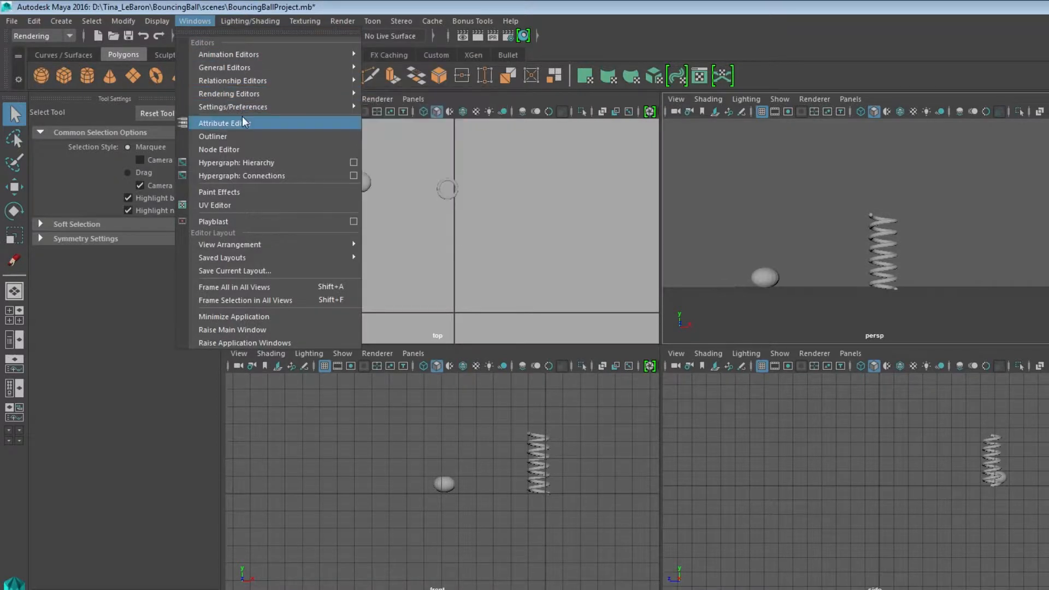
{"action": "mouse_move", "coordinate": [243, 108]}
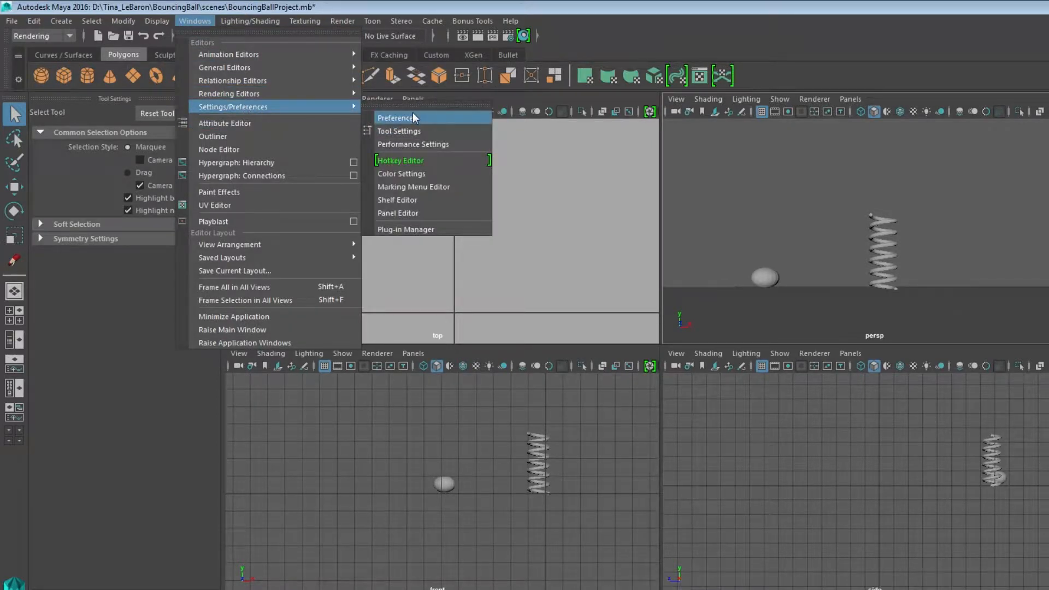
{"action": "left_click", "coordinate": [434, 227]}
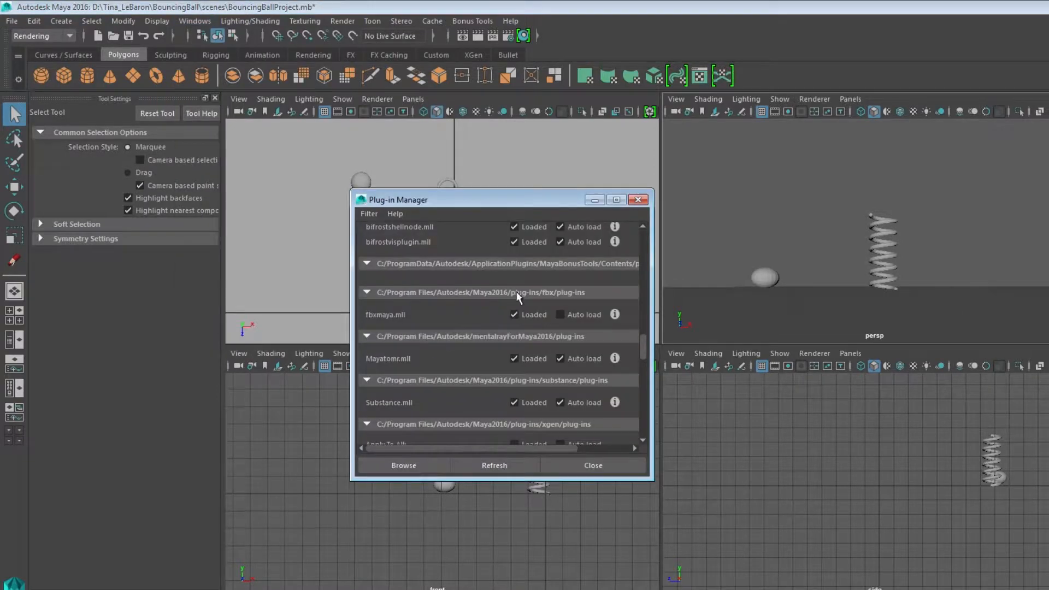
{"action": "mouse_move", "coordinate": [644, 345]}
{"action": "left_mouse_down"}
{"action": "mouse_move", "coordinate": [649, 257]}
{"action": "mouse_move", "coordinate": [656, 347]}
{"action": "left_mouse_up"}
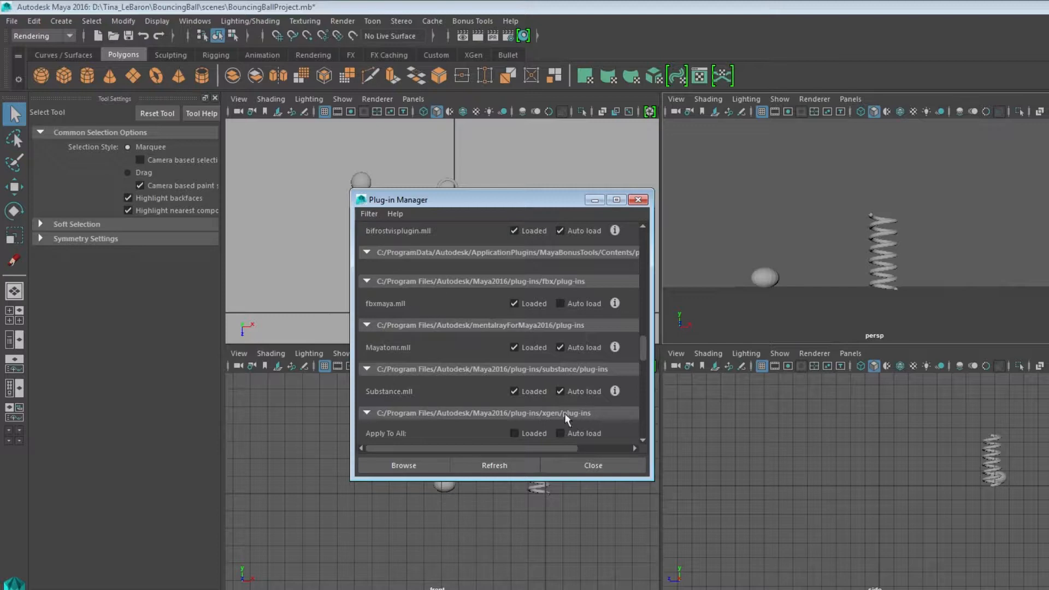
{"action": "left_click", "coordinate": [584, 467]}
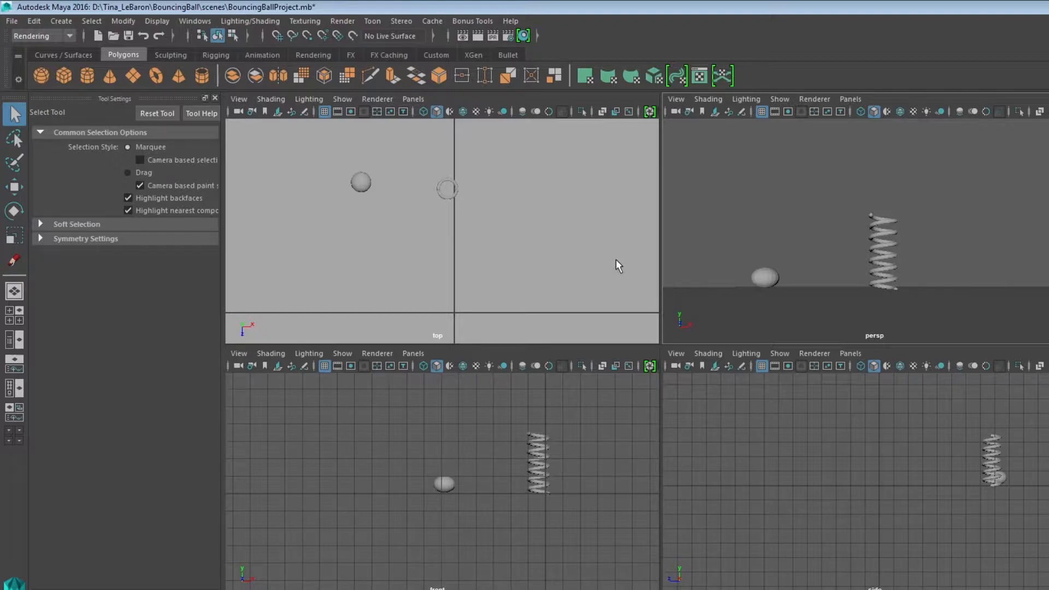
Open the Render Settings, choose mental ray as the renderer and show the common output options.
{"action": "left_click", "coordinate": [354, 22]}
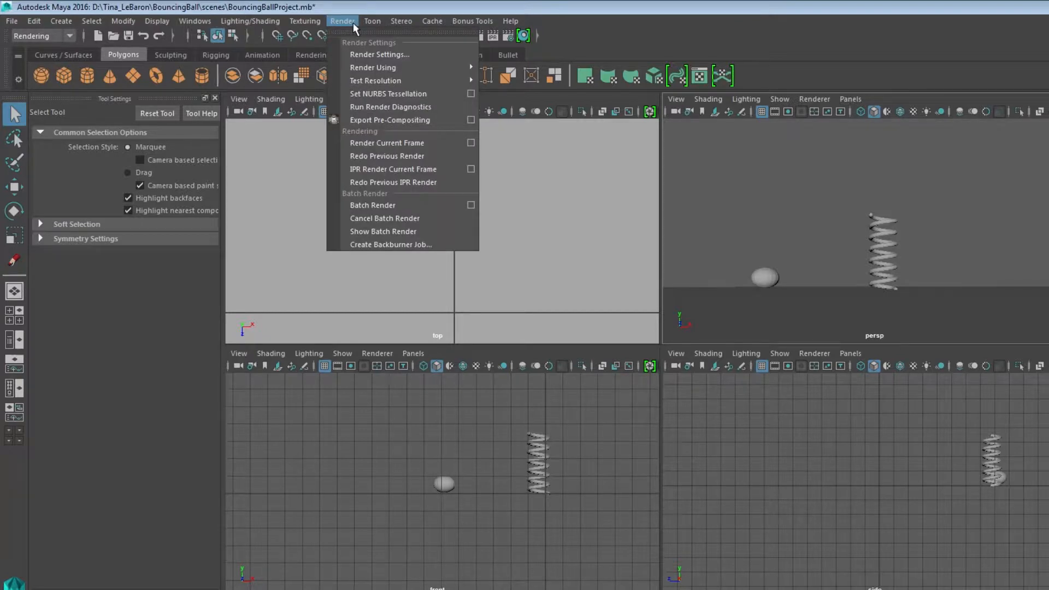
{"action": "left_click", "coordinate": [366, 54]}
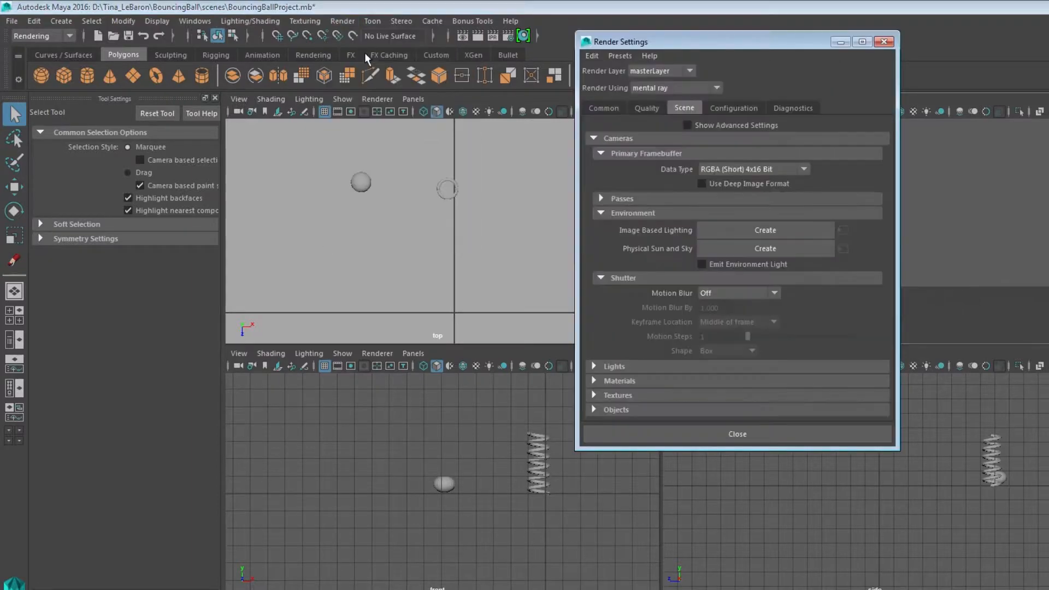
{"action": "left_click", "coordinate": [659, 87]}
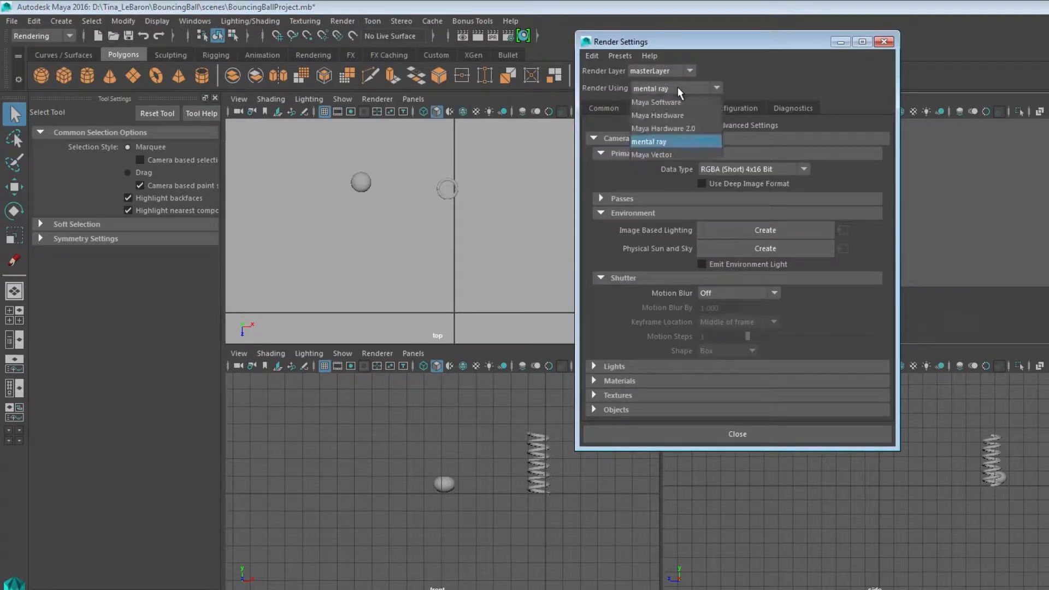
{"action": "left_click", "coordinate": [652, 141]}
{"action": "left_click", "coordinate": [606, 107]}
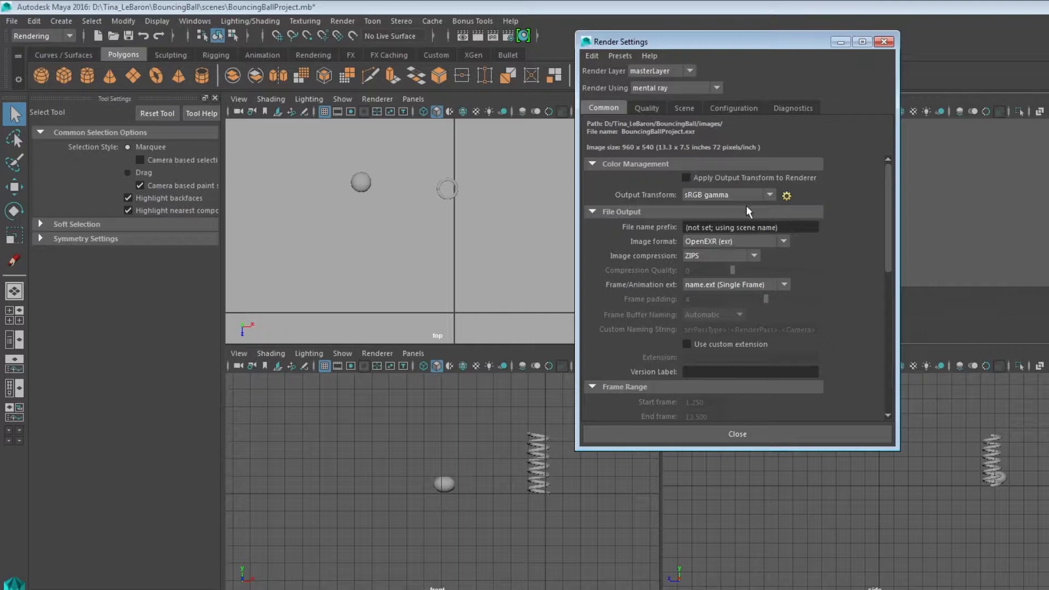
Set the primary framebuffer's data type to RGB (Byte) 3x8 Bit in the scene's camera settings.
{"action": "left_click", "coordinate": [687, 108]}
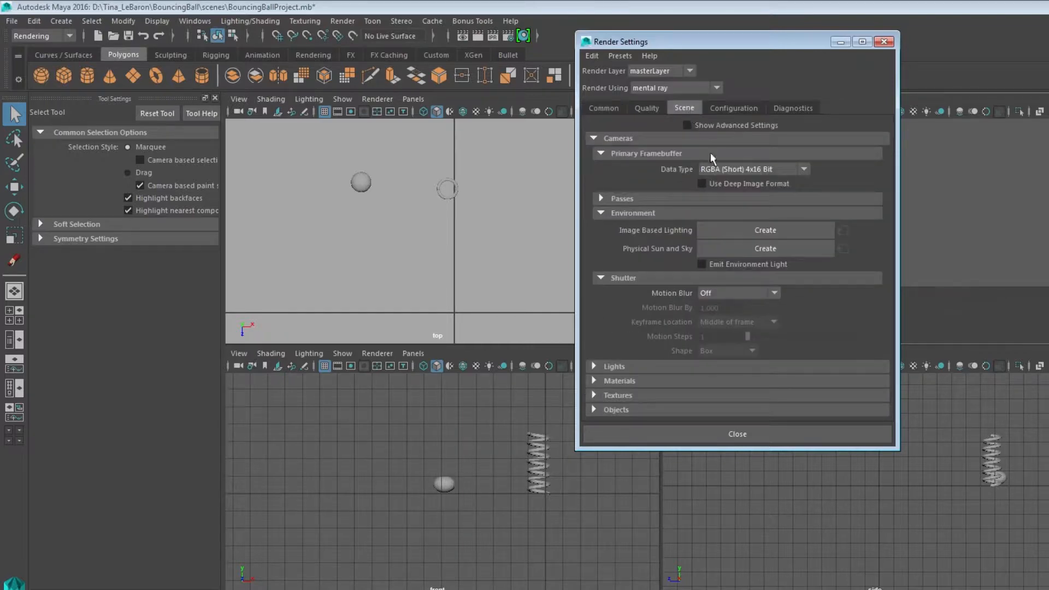
{"action": "left_click", "coordinate": [594, 139]}
{"action": "left_click", "coordinate": [598, 139]}
{"action": "left_click", "coordinate": [598, 139]}
{"action": "left_click", "coordinate": [598, 139]}
{"action": "left_click", "coordinate": [609, 154]}
{"action": "left_click", "coordinate": [609, 153]}
{"action": "left_click", "coordinate": [801, 170]}
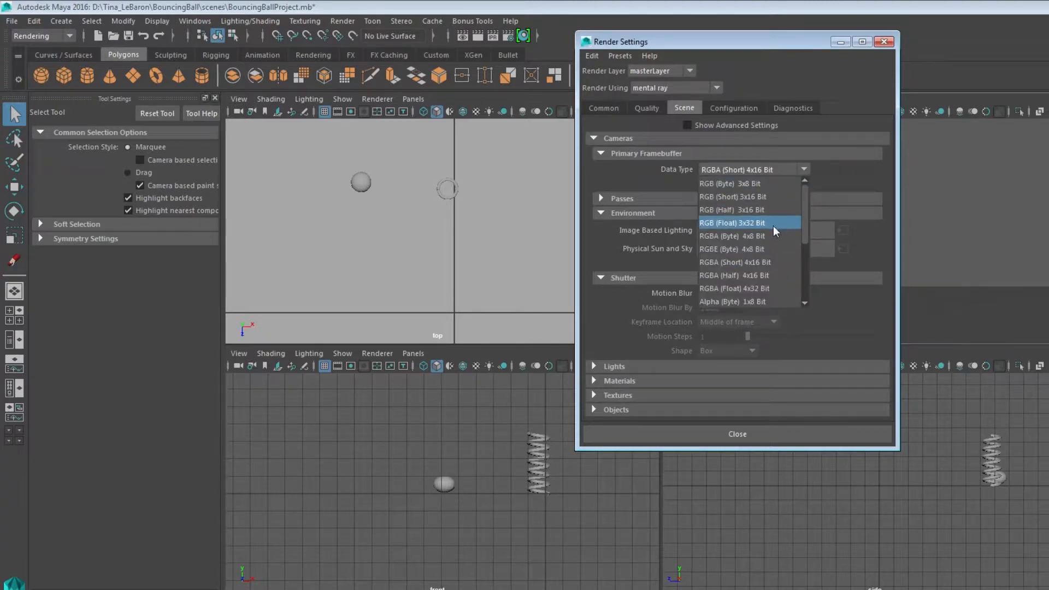
{"action": "left_click", "coordinate": [760, 183]}
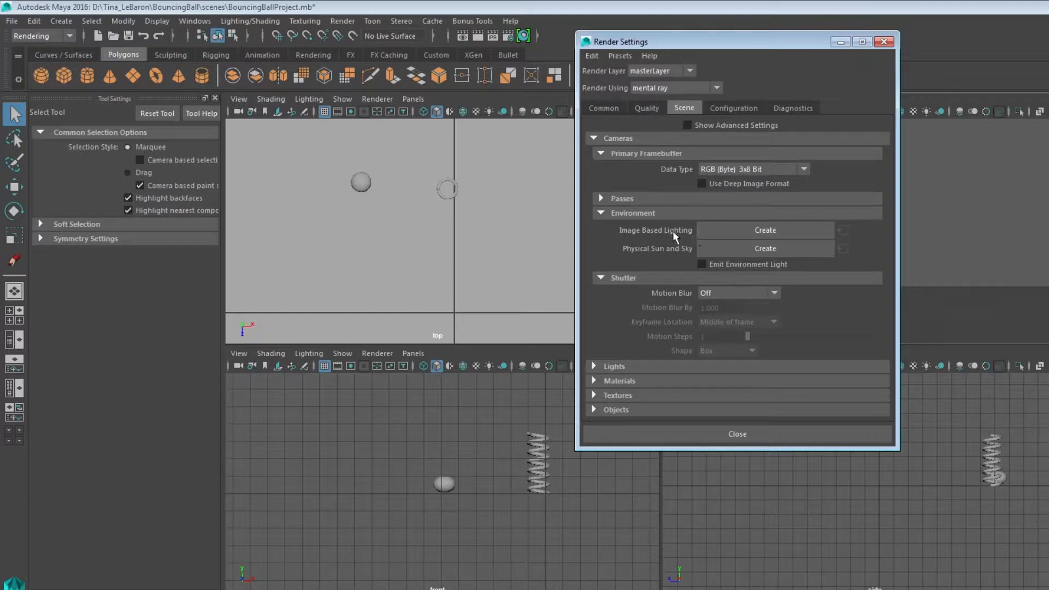
Create Image Based Lighting and a Physical Sun and Sky for the environment, with Emit Environment Light toggled on.
{"action": "left_click", "coordinate": [606, 215]}
{"action": "left_click", "coordinate": [602, 214]}
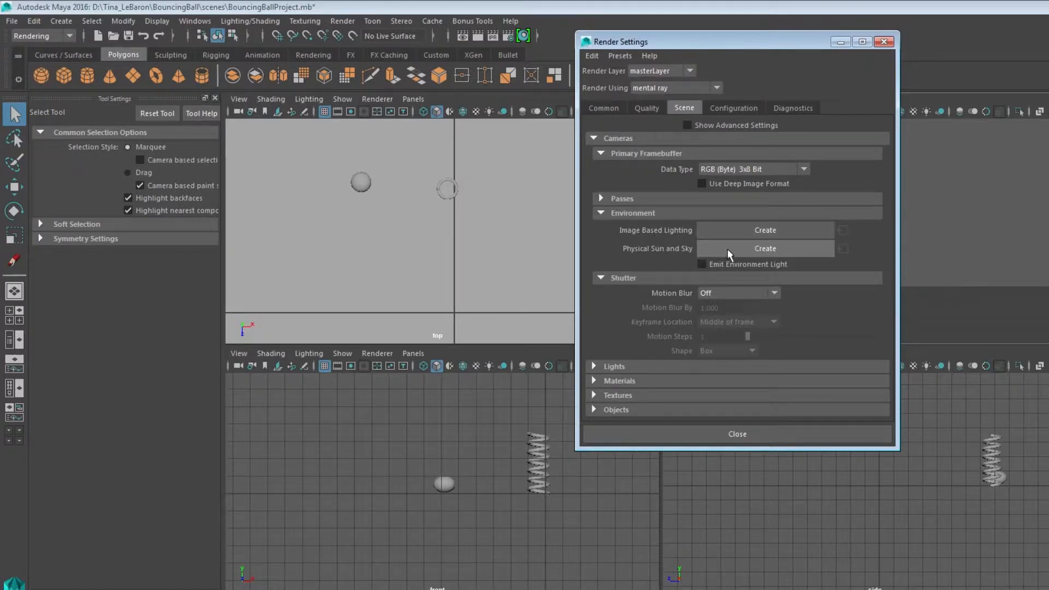
{"action": "left_click", "coordinate": [767, 227]}
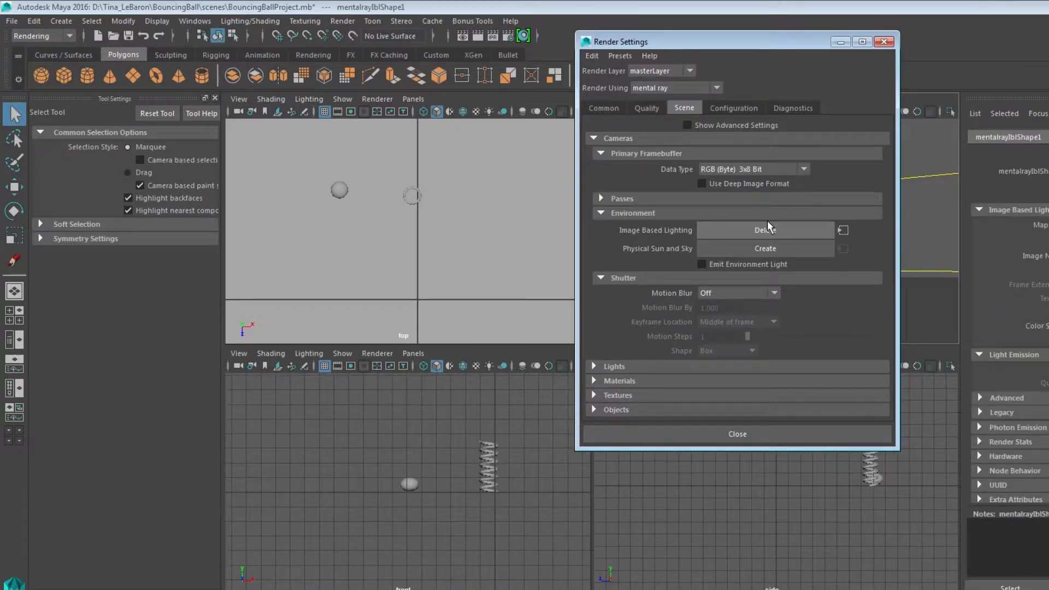
{"action": "left_click", "coordinate": [770, 251]}
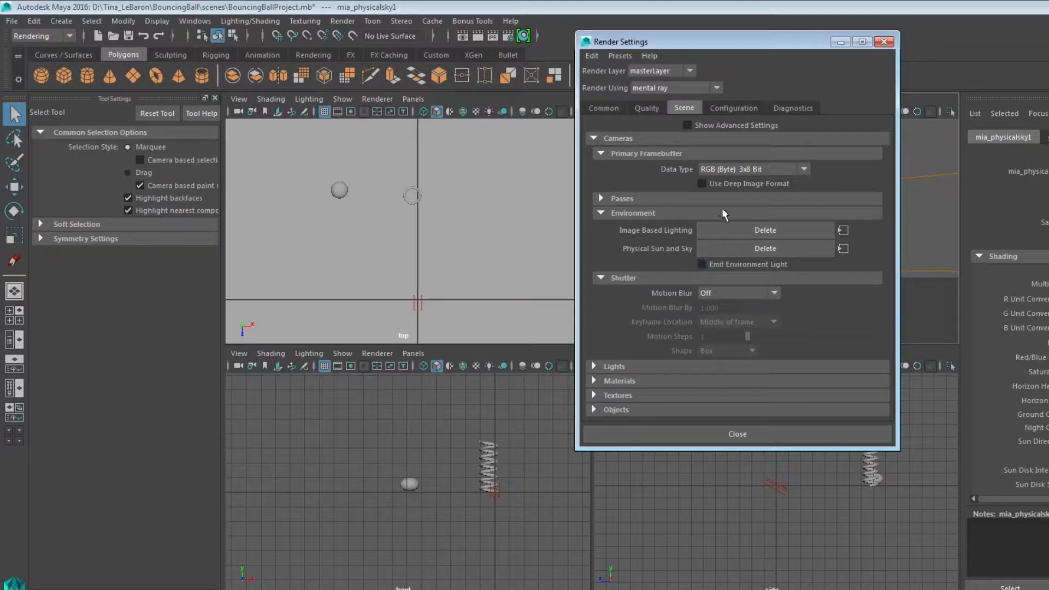
{"action": "left_click", "coordinate": [702, 264]}
{"action": "left_click", "coordinate": [884, 42]}
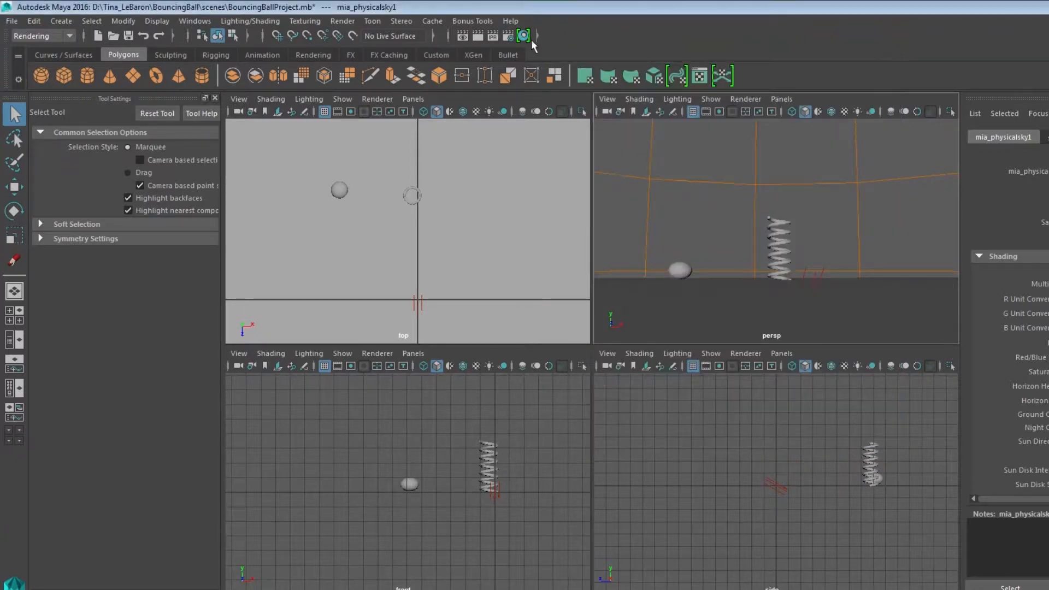
Render the perspective view with mental ray and enlarge the Render View to examine the ball, spring and sky.
{"action": "left_click", "coordinate": [462, 36]}
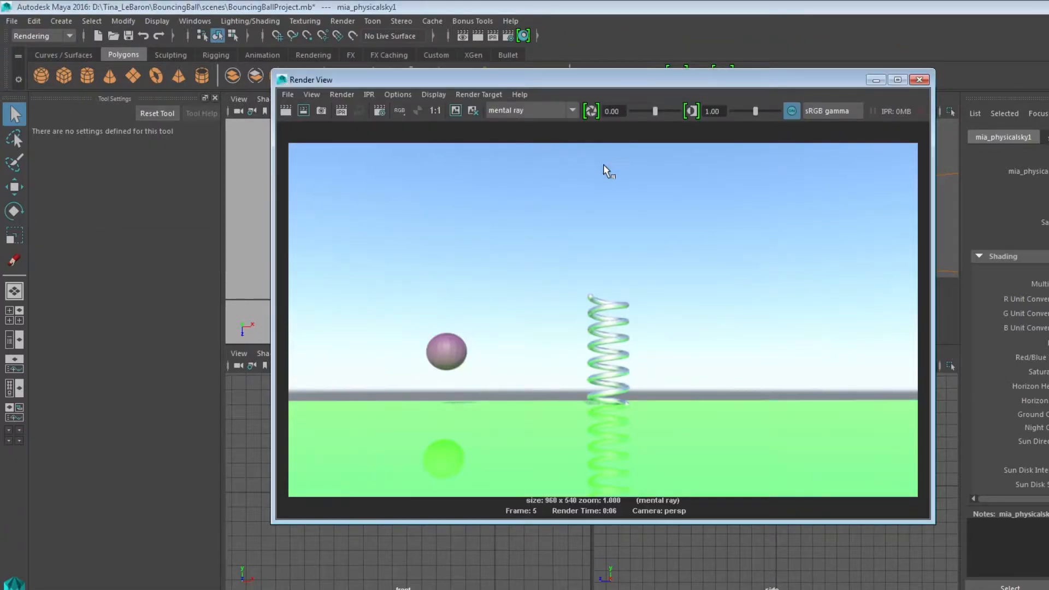
{"action": "left_click_drag", "start_coordinate": [818, 71], "coordinate": [815, 350]}
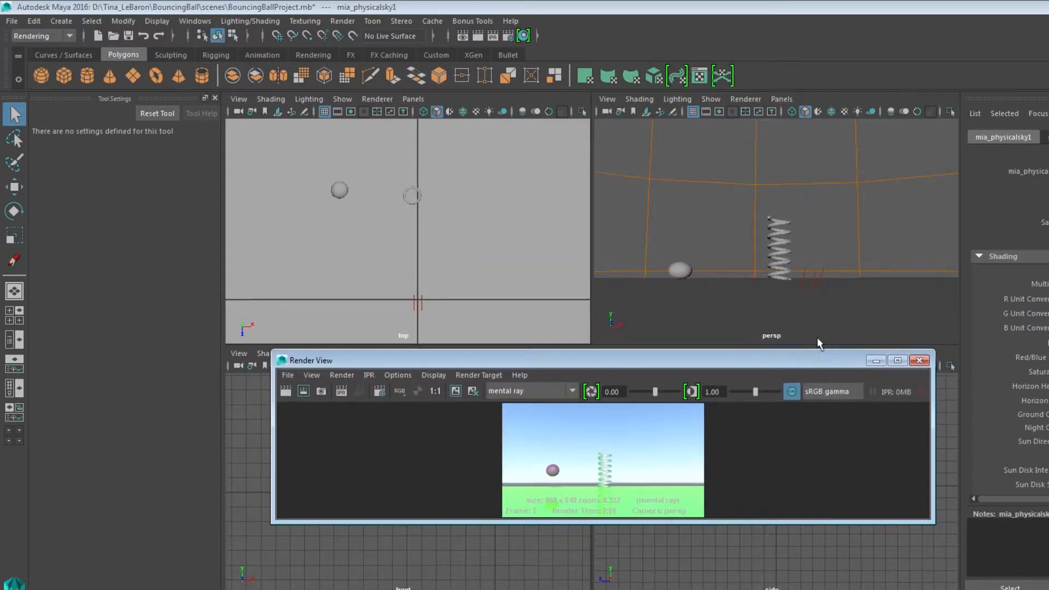
{"action": "left_click", "coordinate": [847, 198]}
{"action": "left_click_drag", "start_coordinate": [641, 371], "coordinate": [632, 189]}
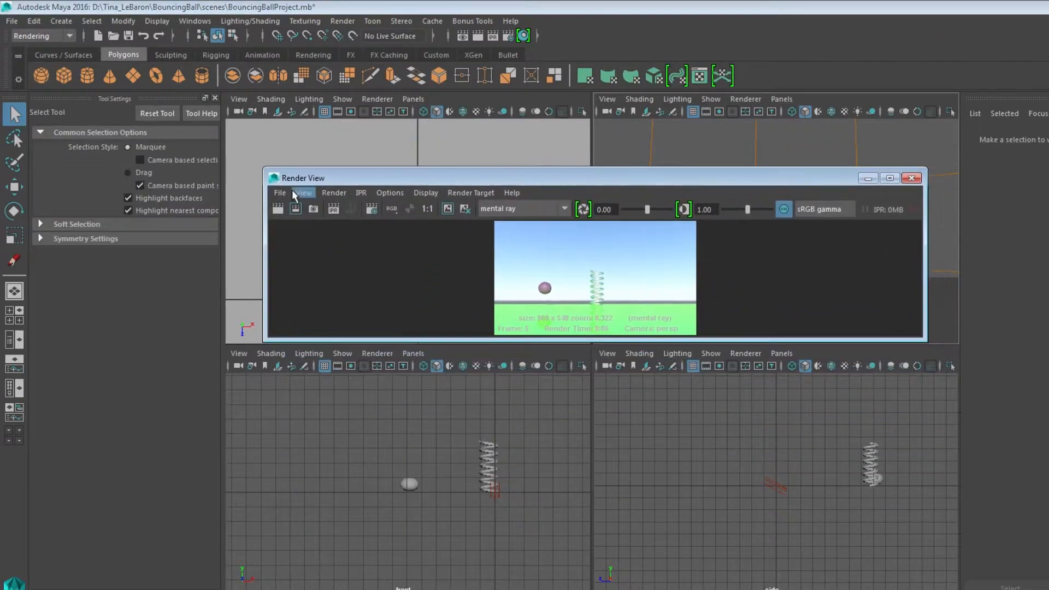
{"action": "left_click", "coordinate": [278, 209]}
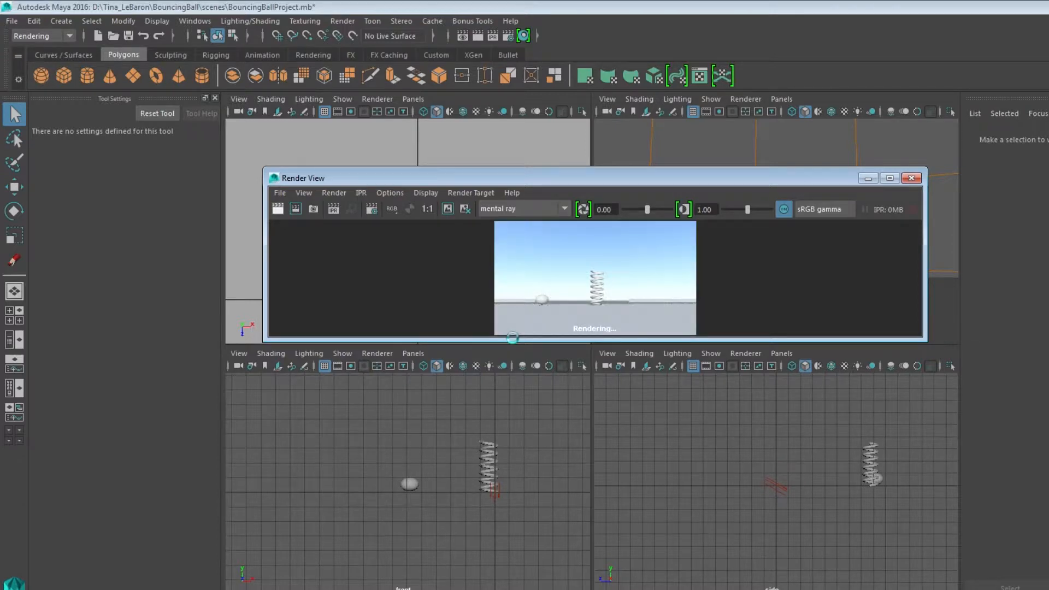
{"action": "left_click_drag", "start_coordinate": [513, 338], "coordinate": [504, 563]}
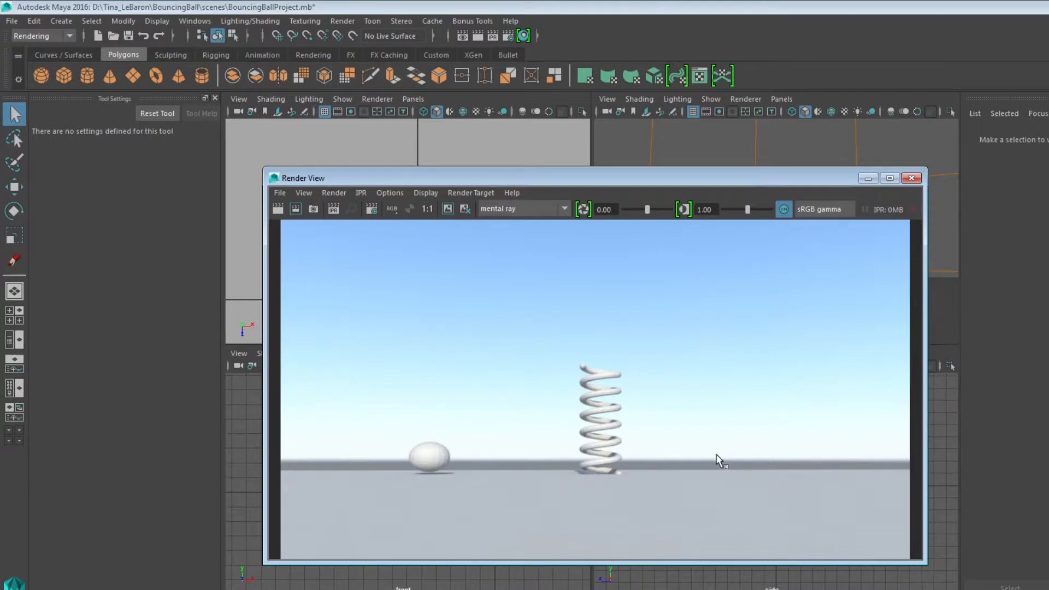
{"action": "left_click", "coordinate": [911, 178]}
Select the ground plane in the perspective view with the Move tool and save the scene.
{"action": "key", "text": "w"}
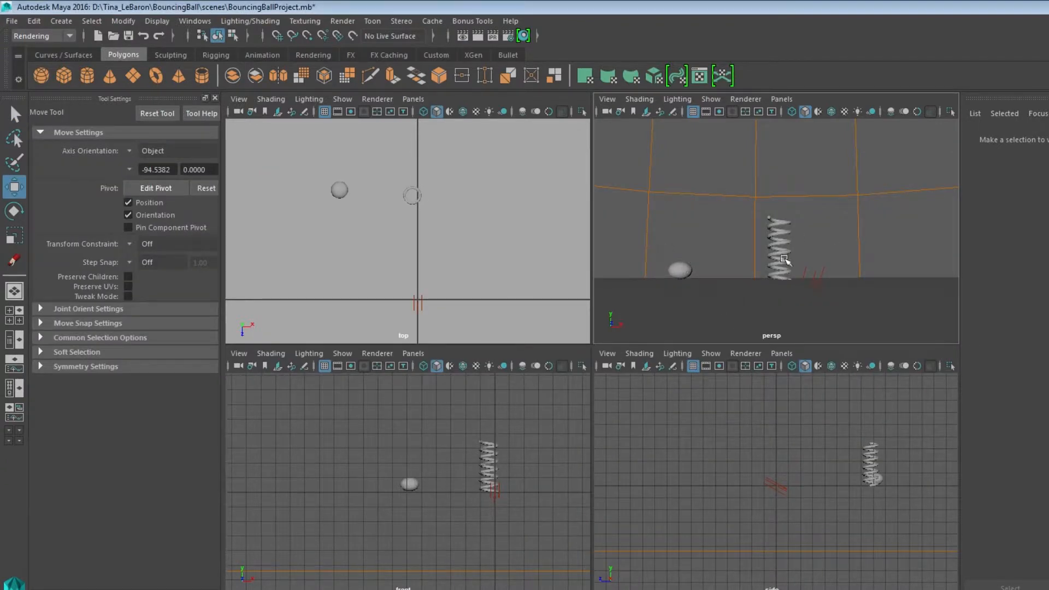
{"action": "left_click", "coordinate": [757, 315]}
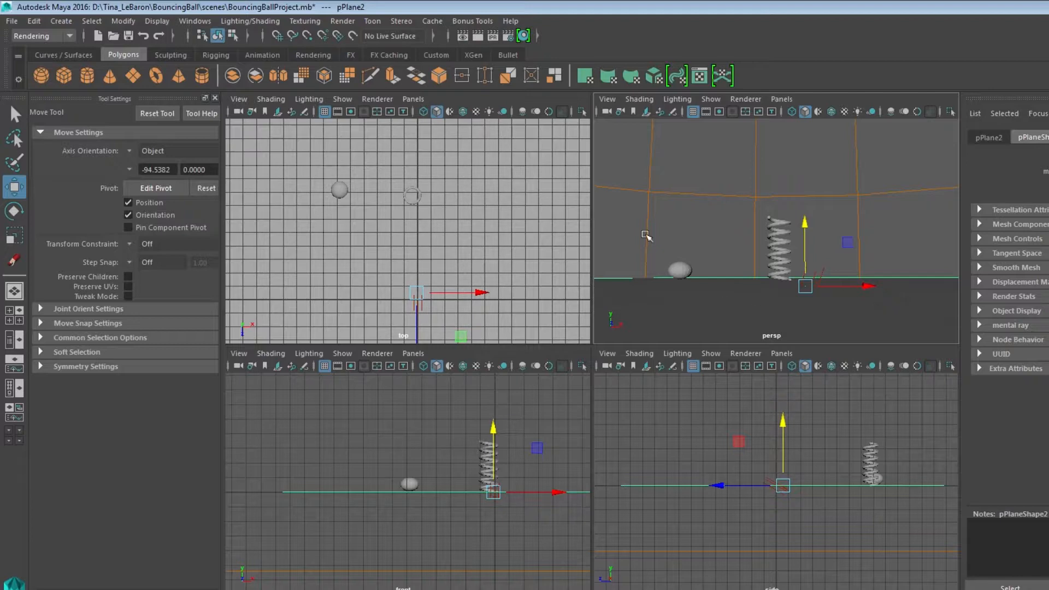
{"action": "left_click", "coordinate": [8, 22]}
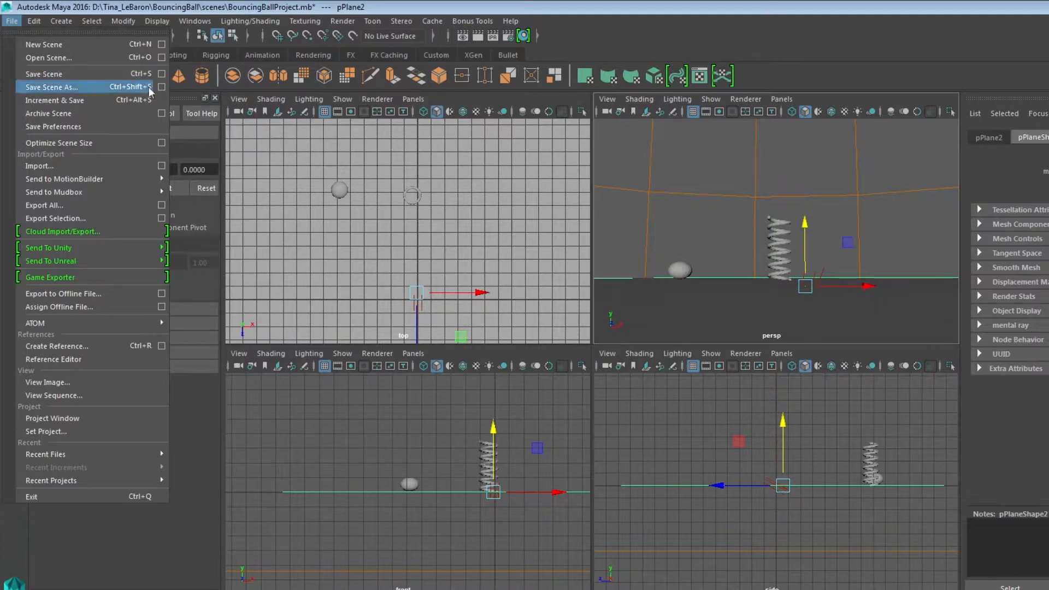
{"action": "left_click", "coordinate": [81, 77]}
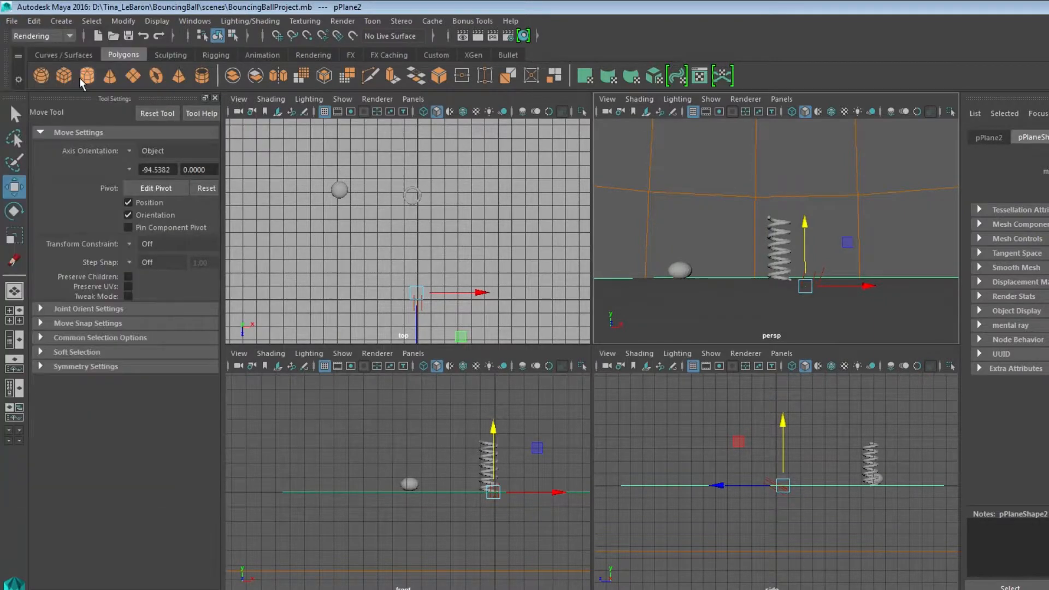
Open the Hypershade and create a new Blinn material.
{"action": "left_click", "coordinate": [524, 37]}
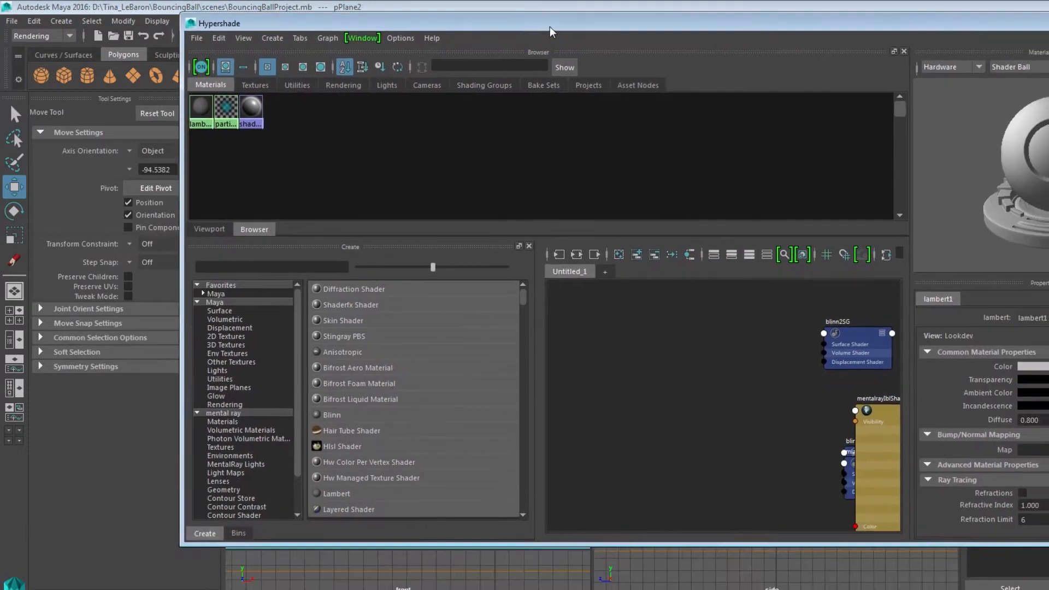
{"action": "left_click_drag", "start_coordinate": [551, 31], "coordinate": [511, 47]}
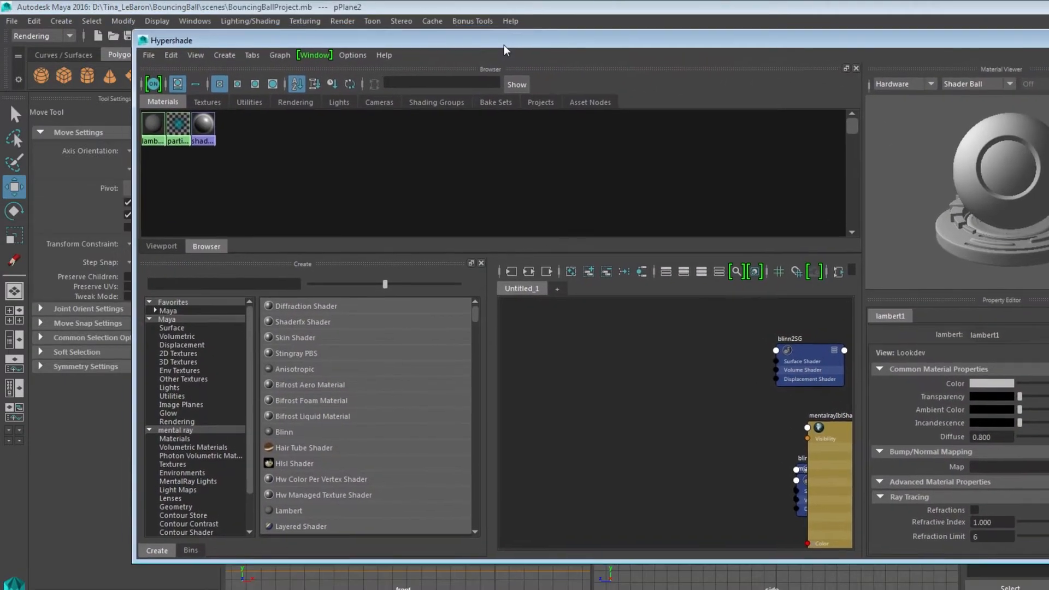
{"action": "left_click_drag", "start_coordinate": [705, 340], "coordinate": [699, 410]}
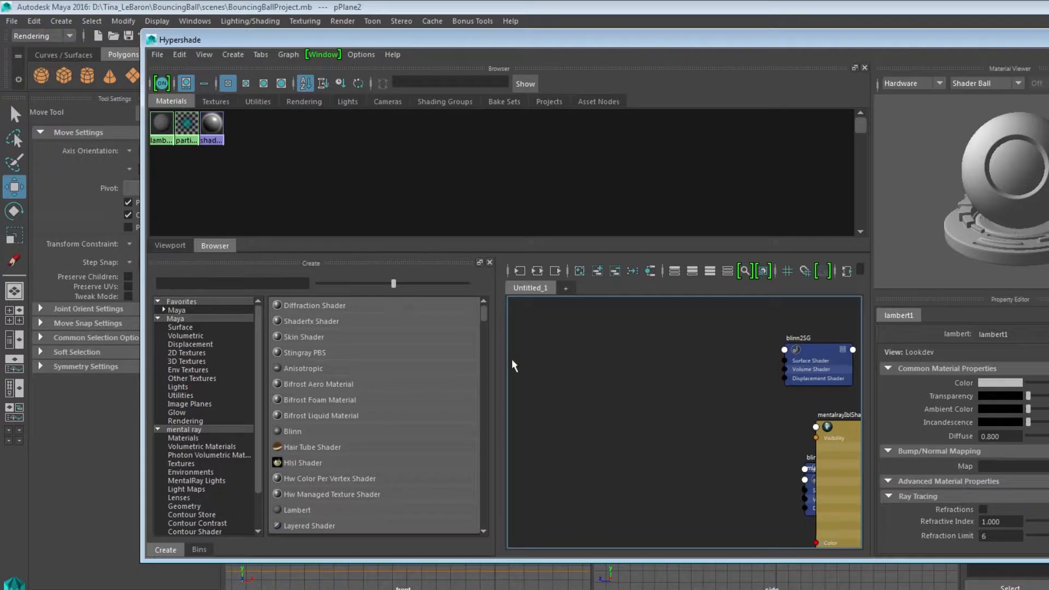
{"action": "left_click", "coordinate": [229, 50]}
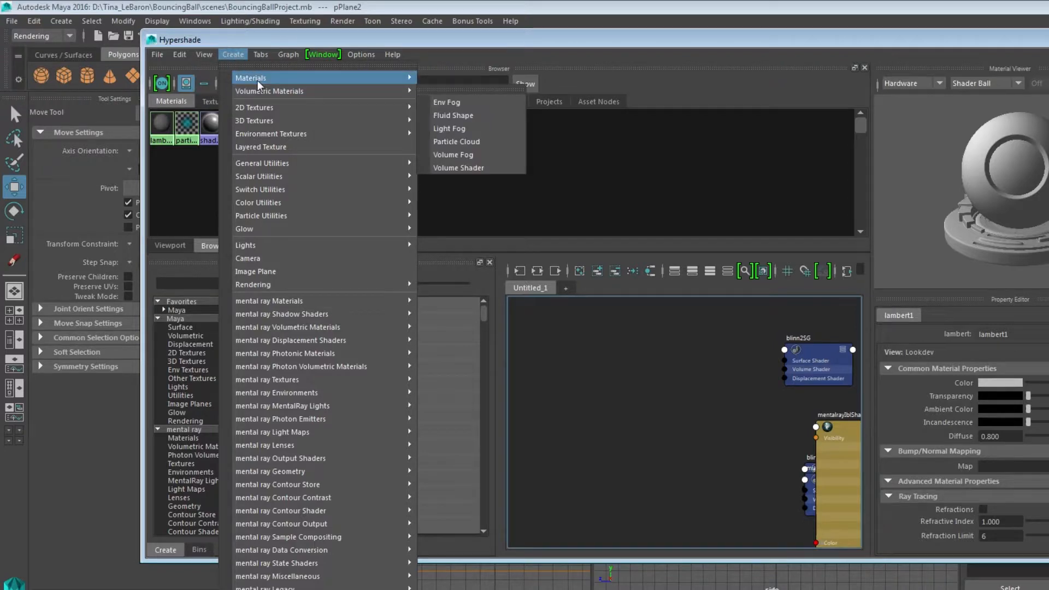
{"action": "mouse_move", "coordinate": [258, 77]}
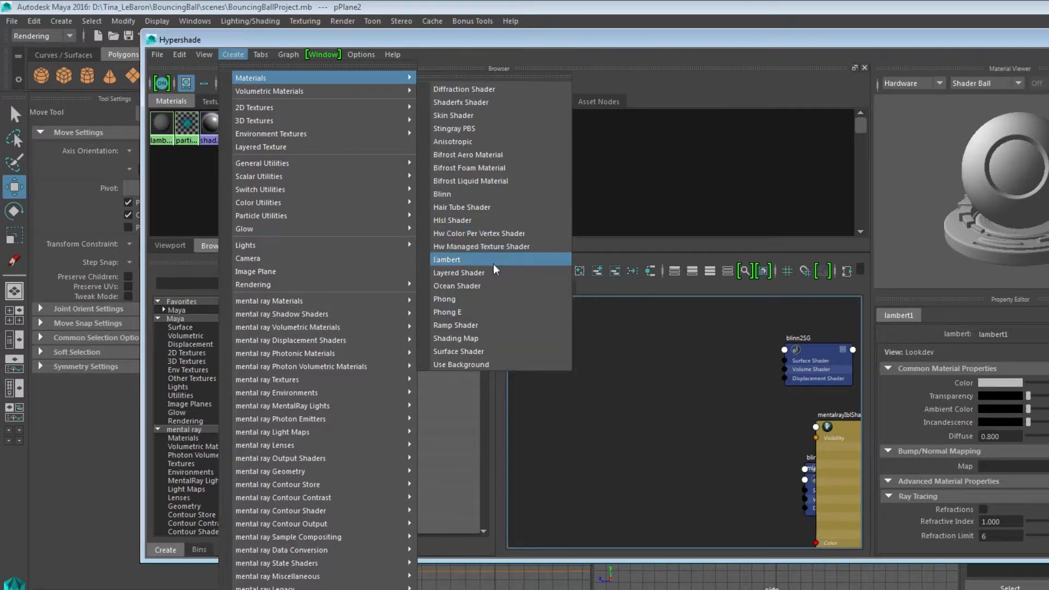
{"action": "left_click", "coordinate": [481, 197]}
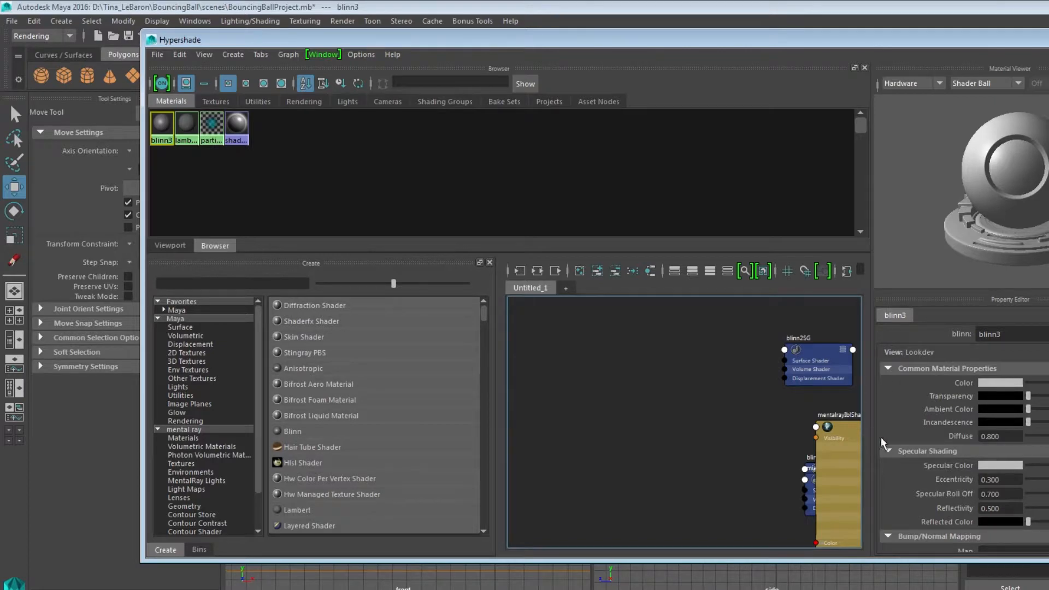
Set the new Blinn material's color to dark green with hue 118.24, saturation 0.722 and value 0.204.
{"action": "left_click", "coordinate": [990, 384]}
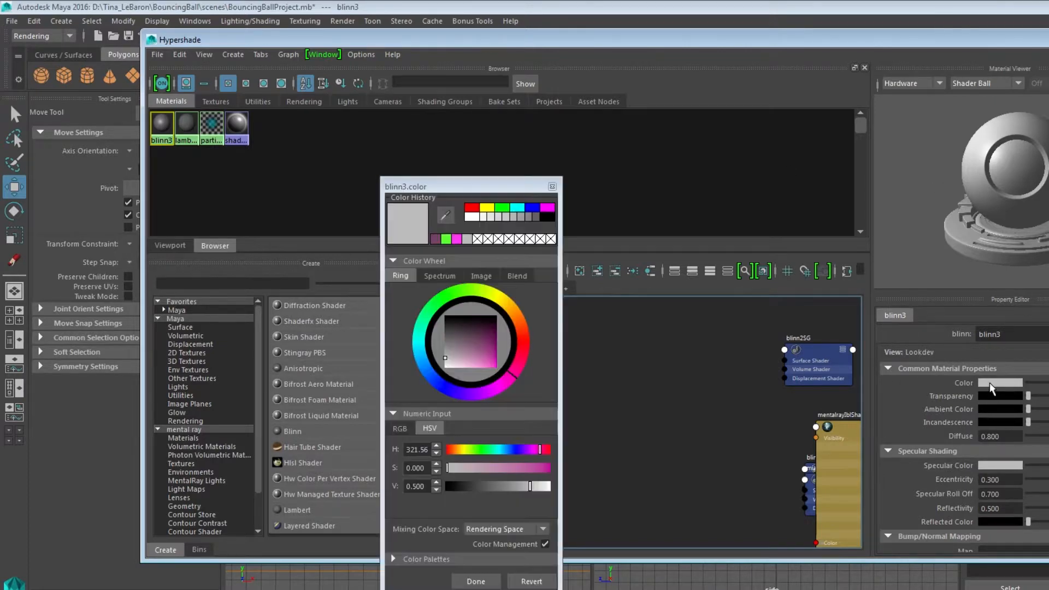
{"action": "left_click", "coordinate": [443, 295]}
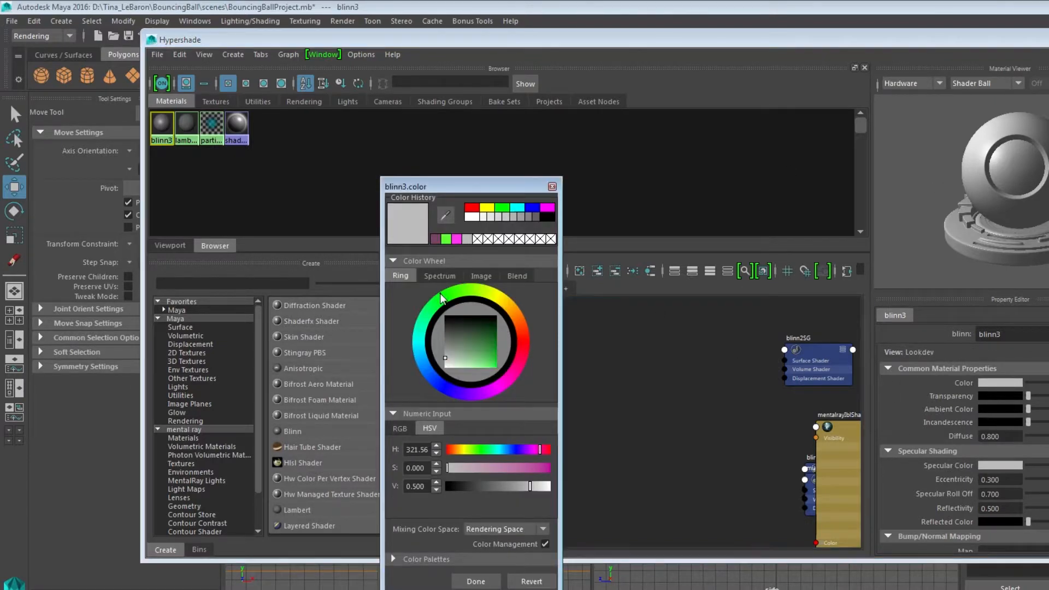
{"action": "left_click", "coordinate": [496, 350]}
{"action": "left_click_drag", "start_coordinate": [496, 348], "coordinate": [482, 343]}
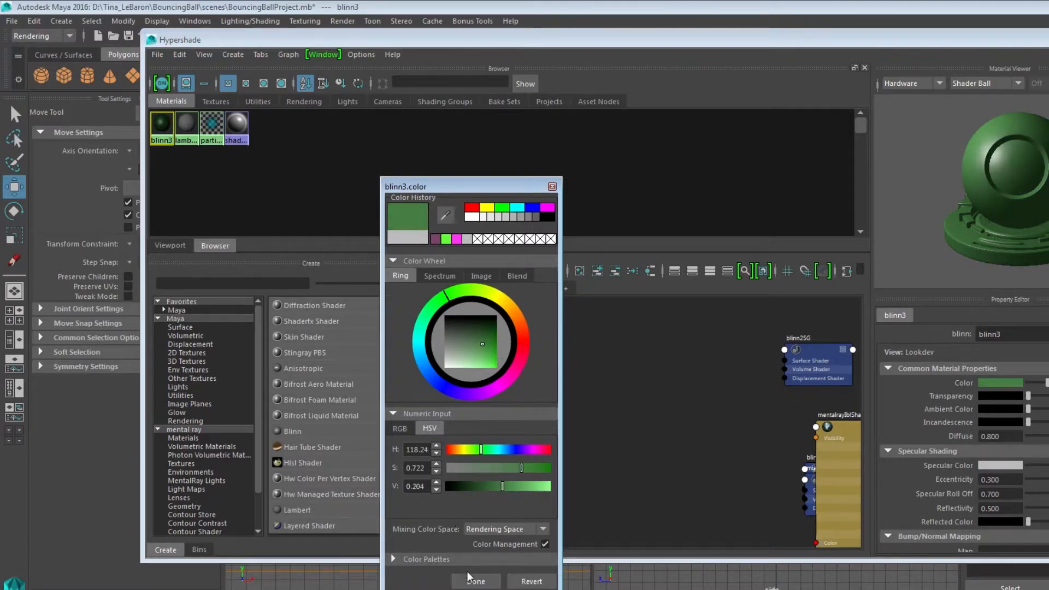
{"action": "left_click", "coordinate": [476, 581]}
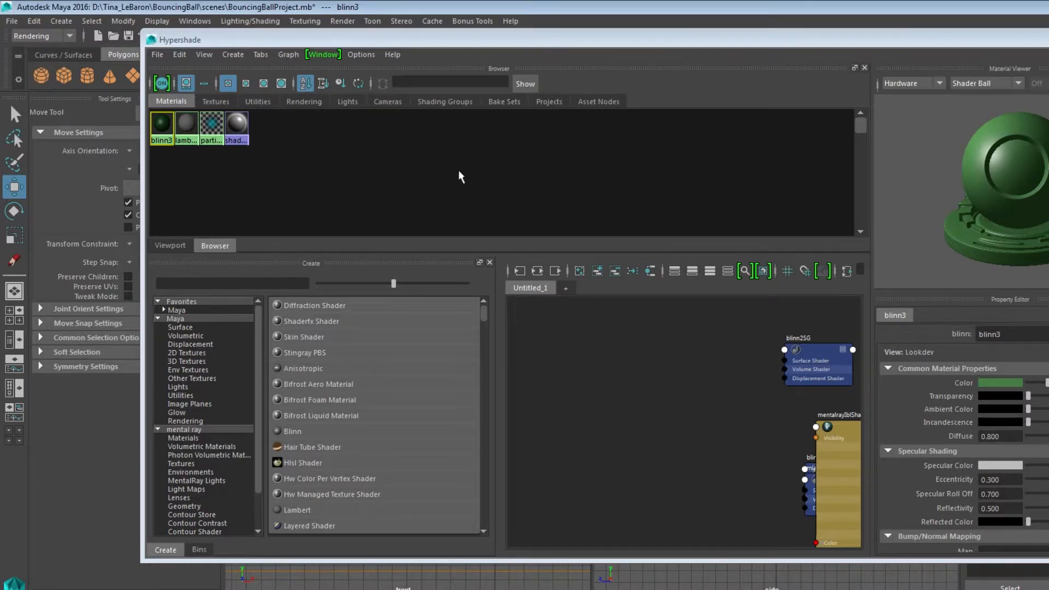
{"action": "left_click", "coordinate": [167, 246]}
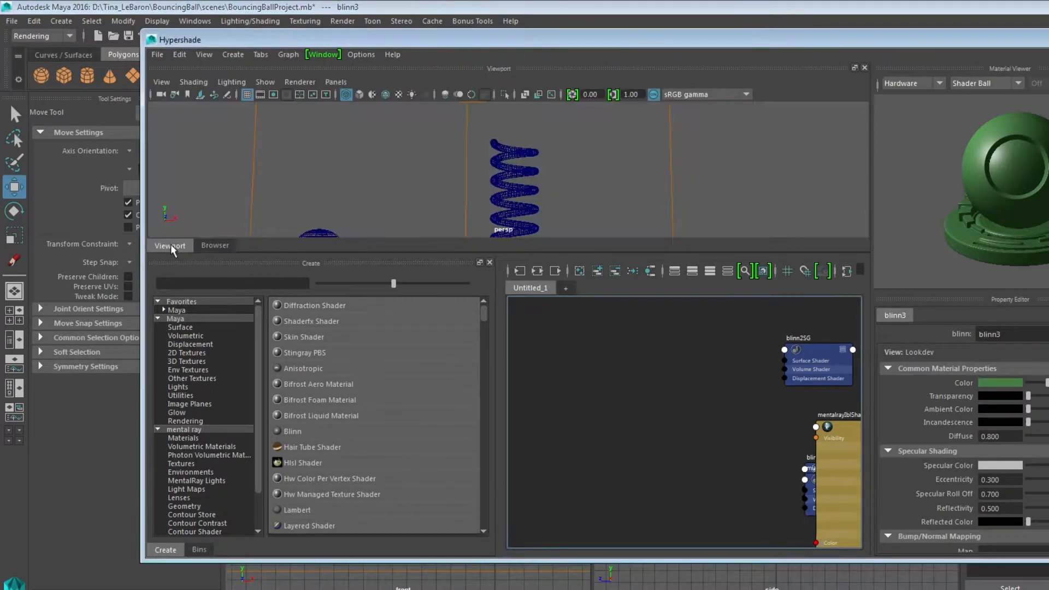
{"action": "left_click", "coordinate": [216, 246]}
{"action": "left_click", "coordinate": [173, 244]}
{"action": "left_click", "coordinate": [206, 247]}
{"action": "left_click", "coordinate": [178, 243]}
{"action": "left_click_drag", "start_coordinate": [190, 243], "coordinate": [683, 96]}
{"action": "left_click", "coordinate": [176, 246]}
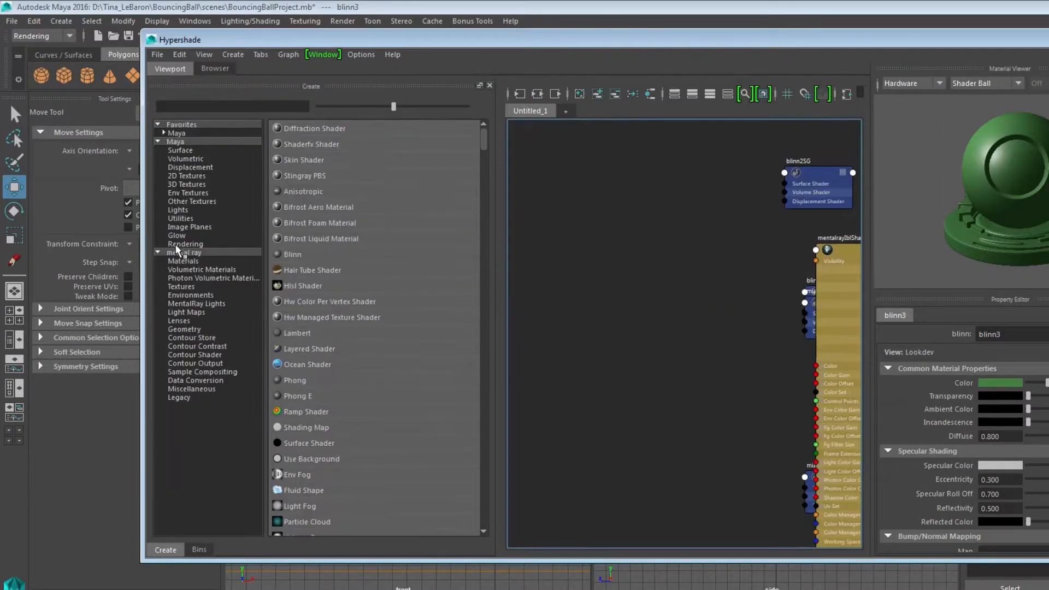
{"action": "left_click", "coordinate": [171, 68]}
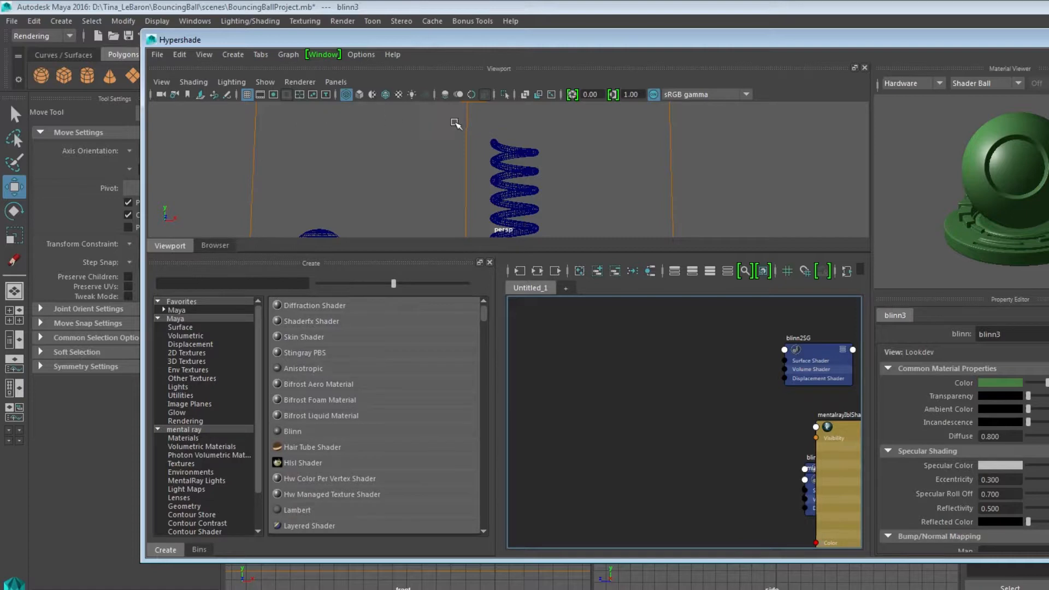
Close the tabbed Hypershade viewport and reopen it docked side by side with the material browser.
{"action": "left_click", "coordinate": [864, 68]}
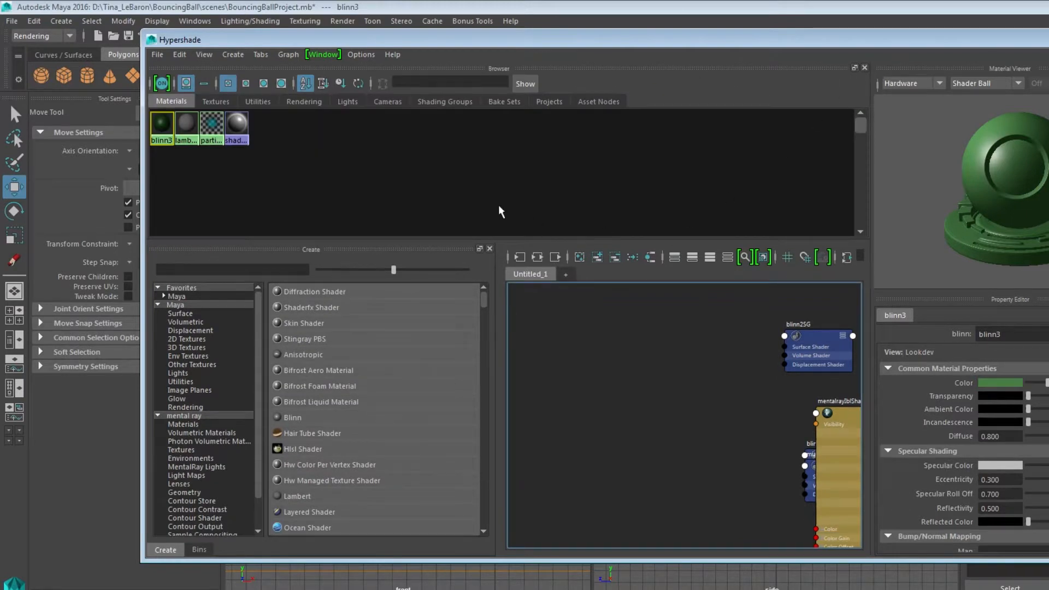
{"action": "left_click", "coordinate": [315, 55]}
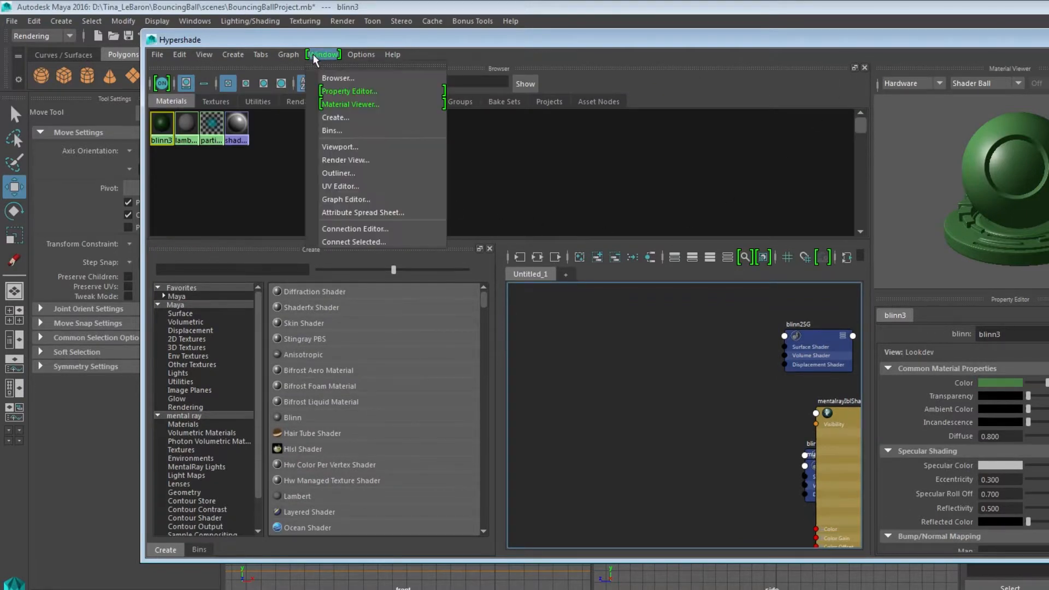
{"action": "left_click", "coordinate": [346, 145]}
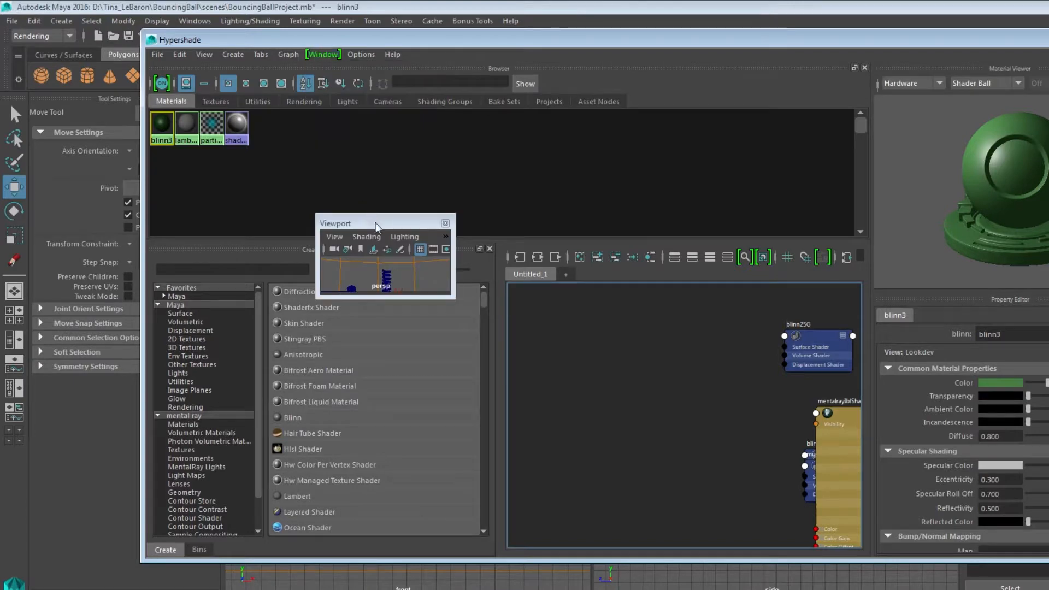
{"action": "left_click_drag", "start_coordinate": [377, 295], "coordinate": [376, 386]}
{"action": "left_click_drag", "start_coordinate": [375, 221], "coordinate": [793, 77]}
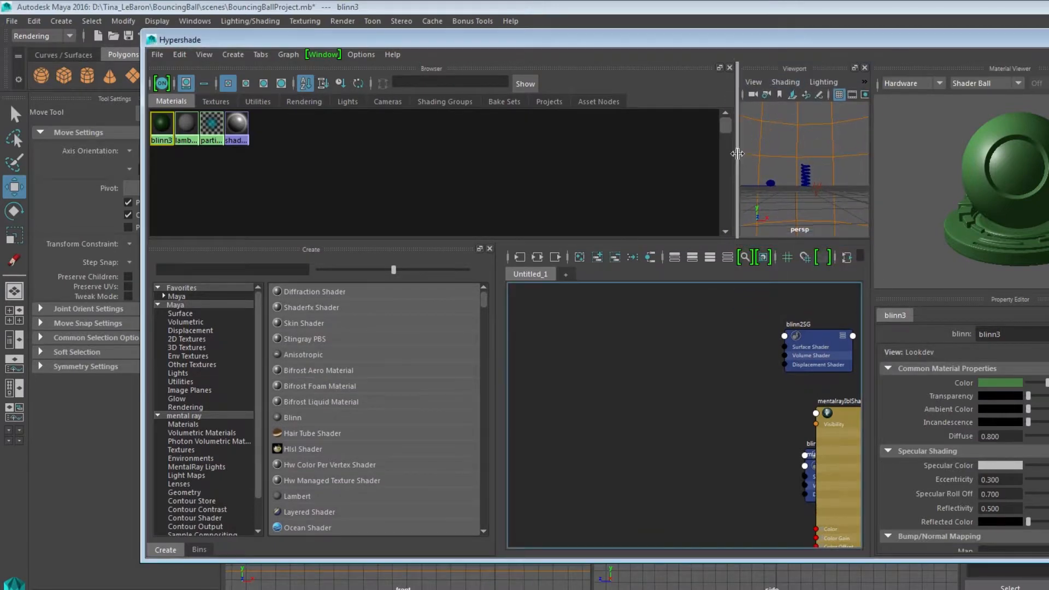
Enlarge the docked Hypershade viewport in width and height so the ball, spring and ground can be reached easily.
{"action": "left_click_drag", "start_coordinate": [732, 164], "coordinate": [549, 178]}
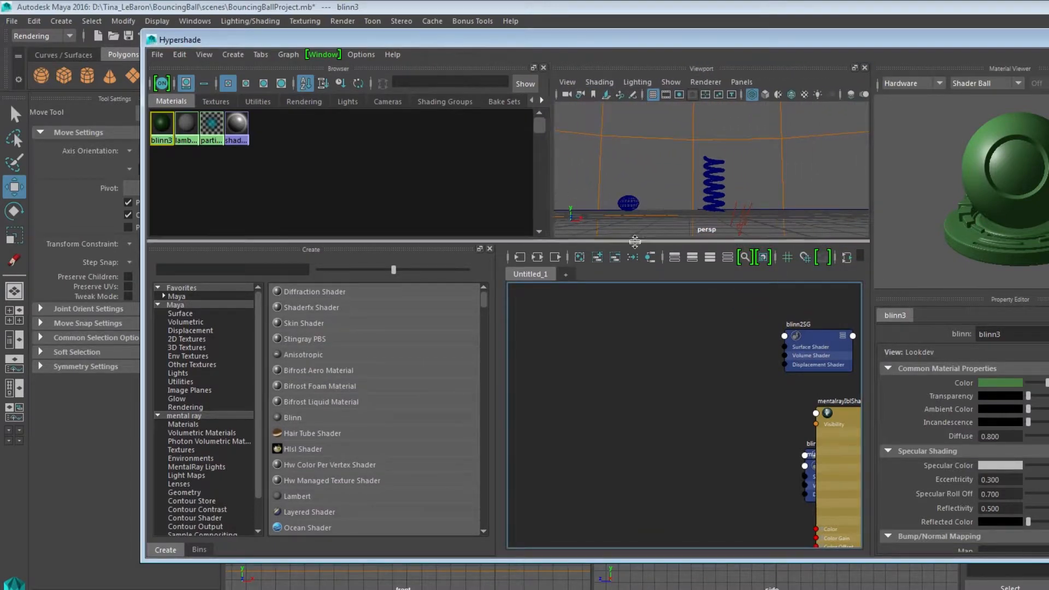
{"action": "left_click_drag", "start_coordinate": [642, 242], "coordinate": [641, 359]}
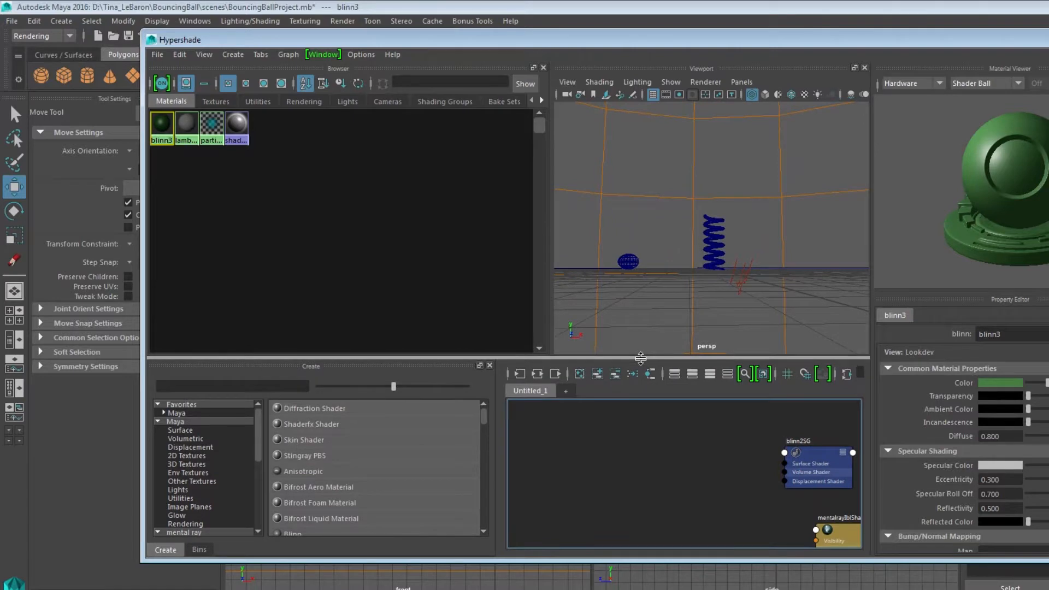
{"action": "scroll", "coordinate": [653, 240], "scroll_direction": "down", "scroll_amount": 8}
{"action": "scroll", "coordinate": [651, 242], "scroll_direction": "up", "scroll_amount": 10}
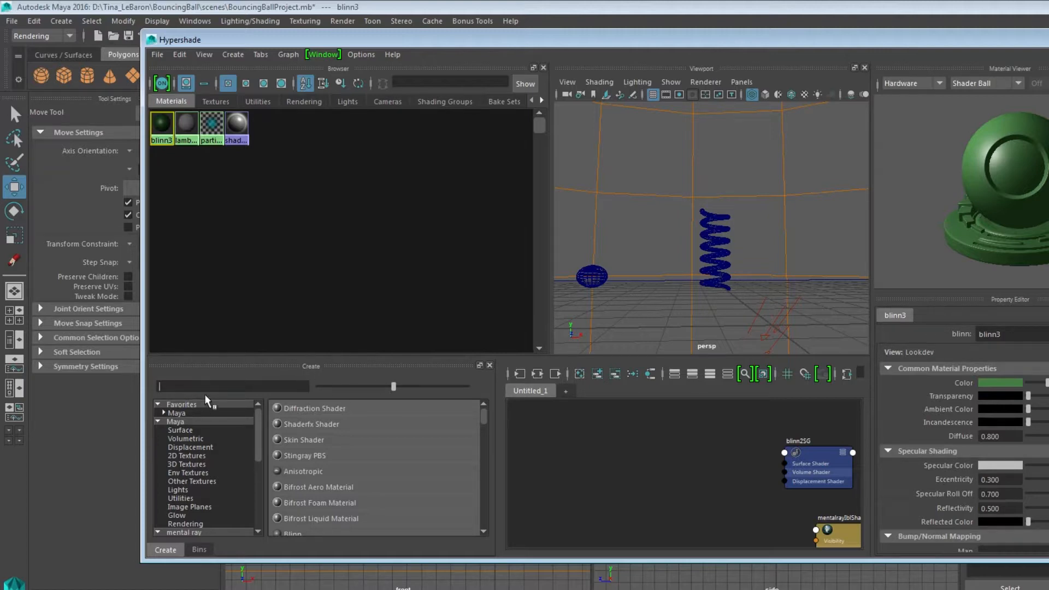
Create a mia_material_x from a preset with 0.3 diffuse weight, 0.8 reflectivity and 0.4 glossiness, and assign it to the spring.
{"action": "type", "text": "M"}
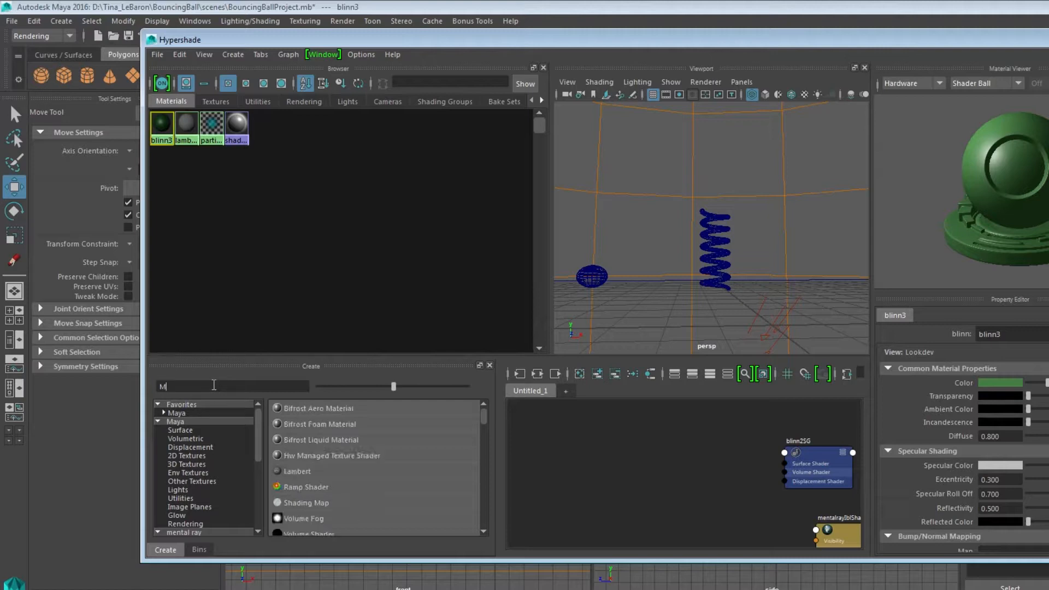
{"action": "type", "text": "Ia"}
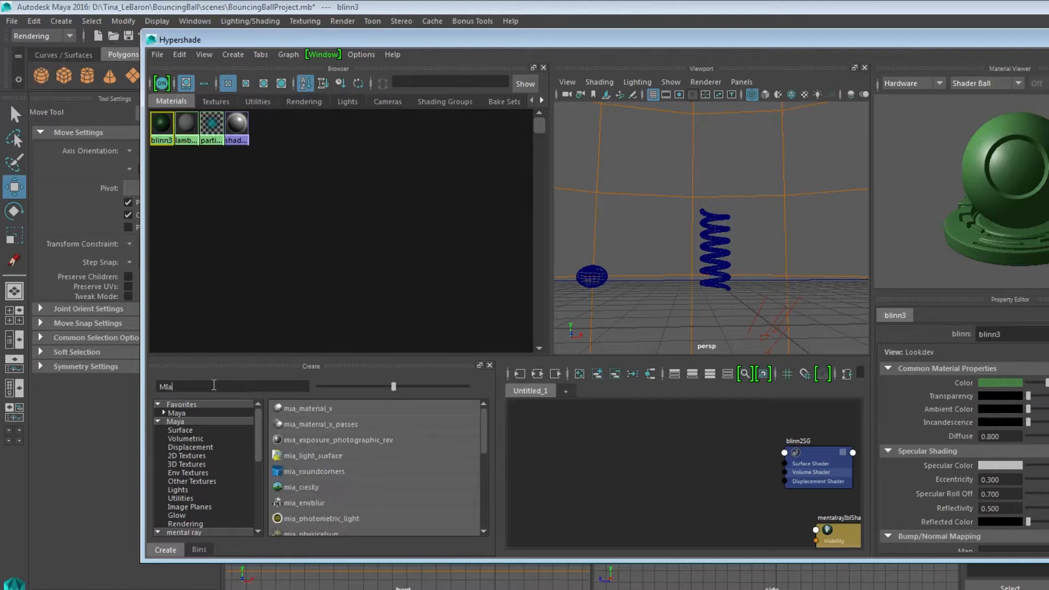
{"action": "left_click", "coordinate": [302, 408]}
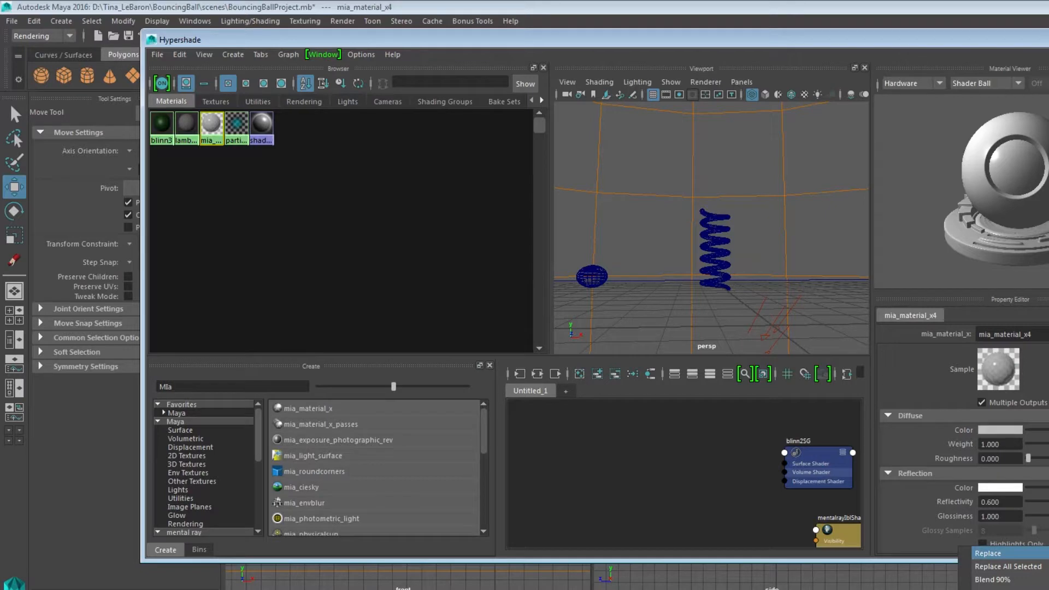
{"action": "left_click", "coordinate": [988, 554]}
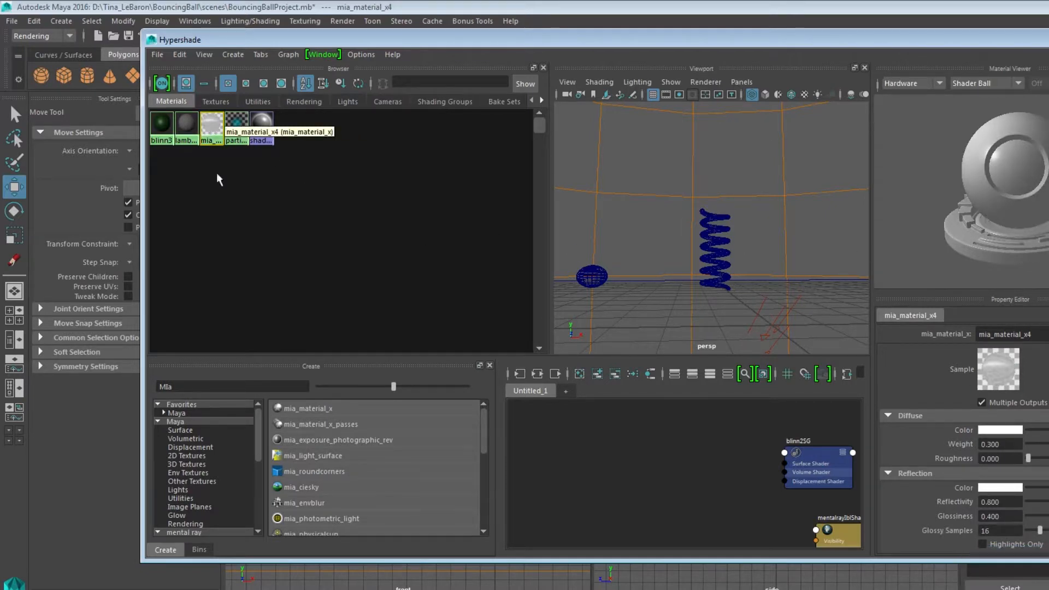
{"action": "middle_click_drag", "start_coordinate": [212, 126], "coordinate": [716, 244]}
{"action": "left_click", "coordinate": [210, 118]}
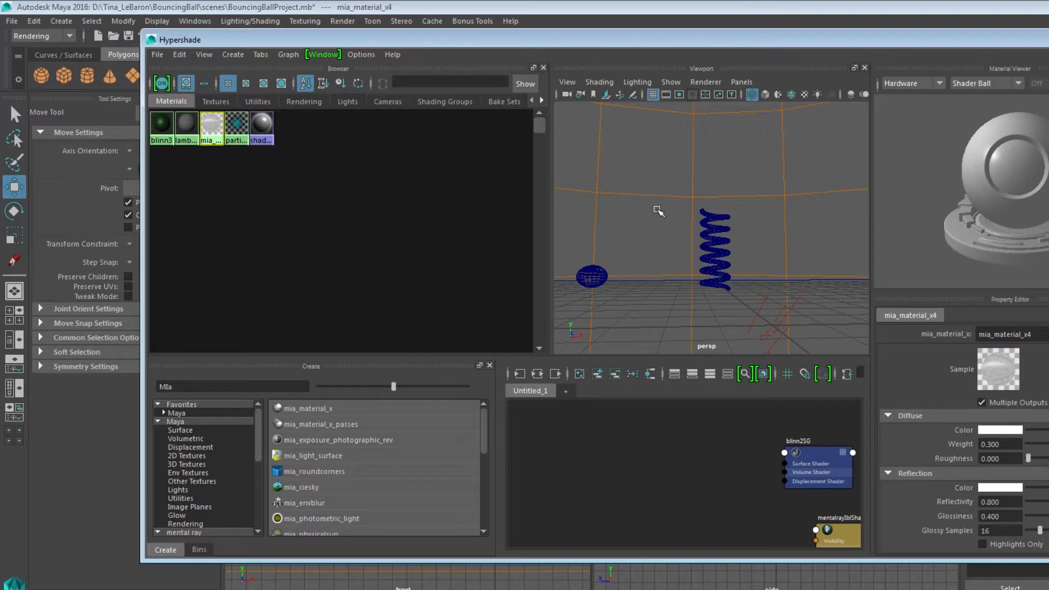
Display the Hypershade viewport in smooth shaded mode and assign the green Blinn to the ground plane.
{"action": "key", "text": "5"}
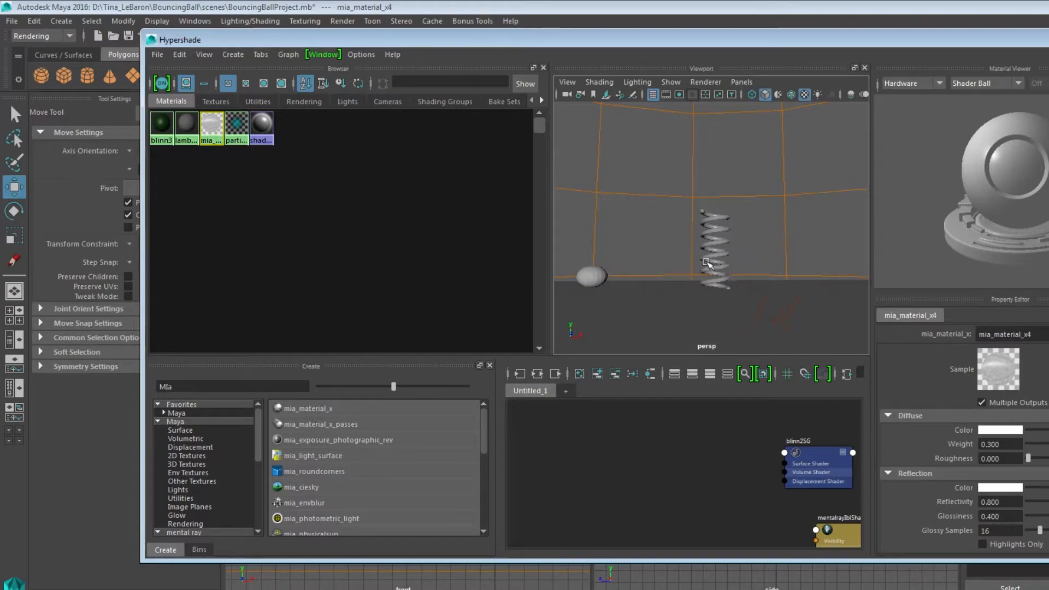
{"action": "key", "text": "6"}
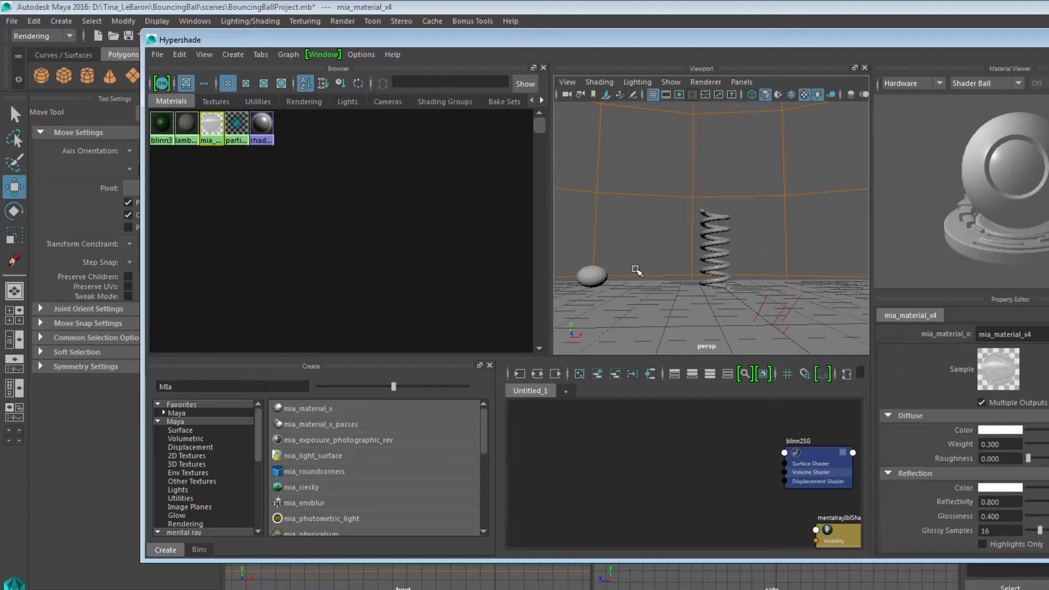
{"action": "key", "text": "5"}
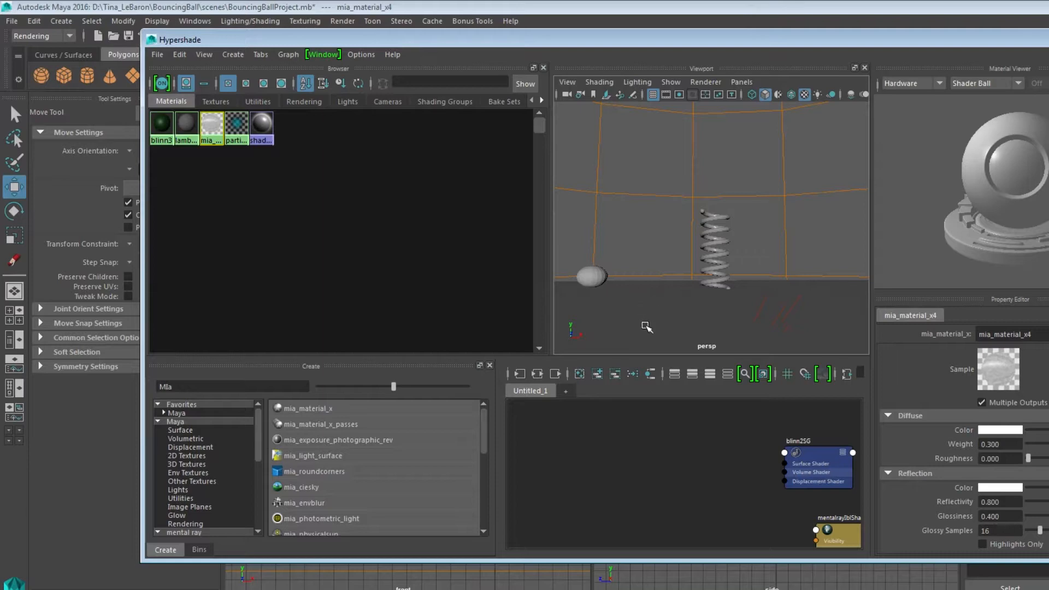
{"action": "middle_click_drag", "start_coordinate": [165, 129], "coordinate": [583, 317]}
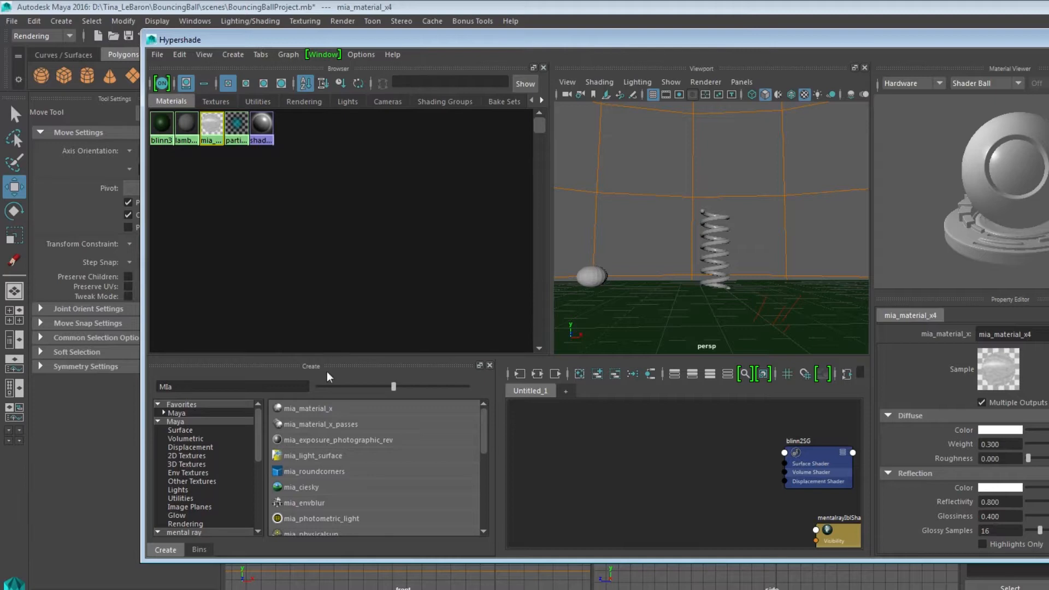
Create a purple mia_material_x from a preset with roughness 1.0, reflectivity 0.5 and glossiness 0.25, and assign it to the ball.
{"action": "left_click", "coordinate": [314, 409]}
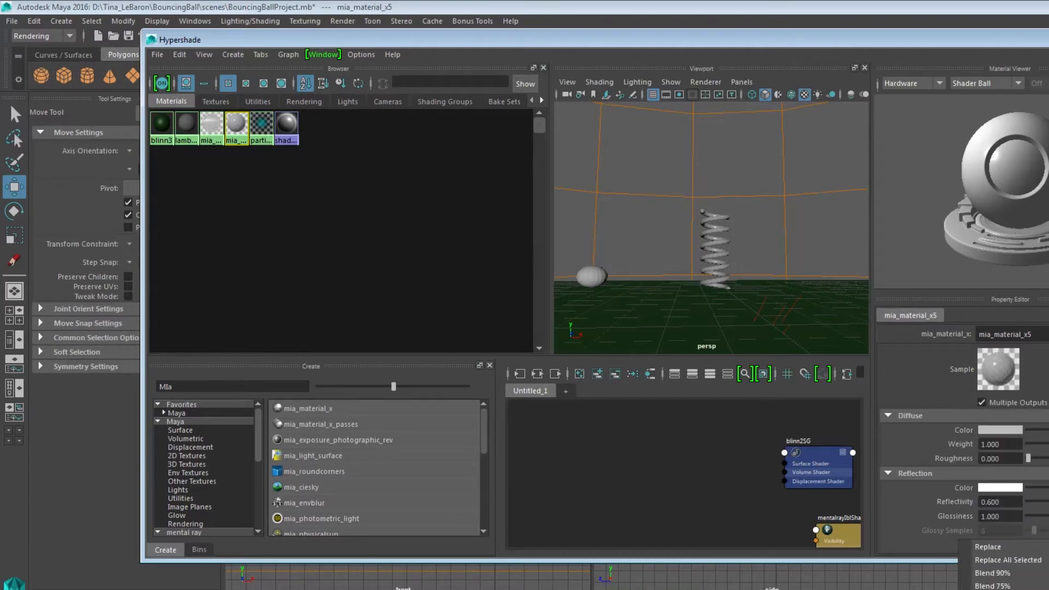
{"action": "left_click", "coordinate": [988, 546]}
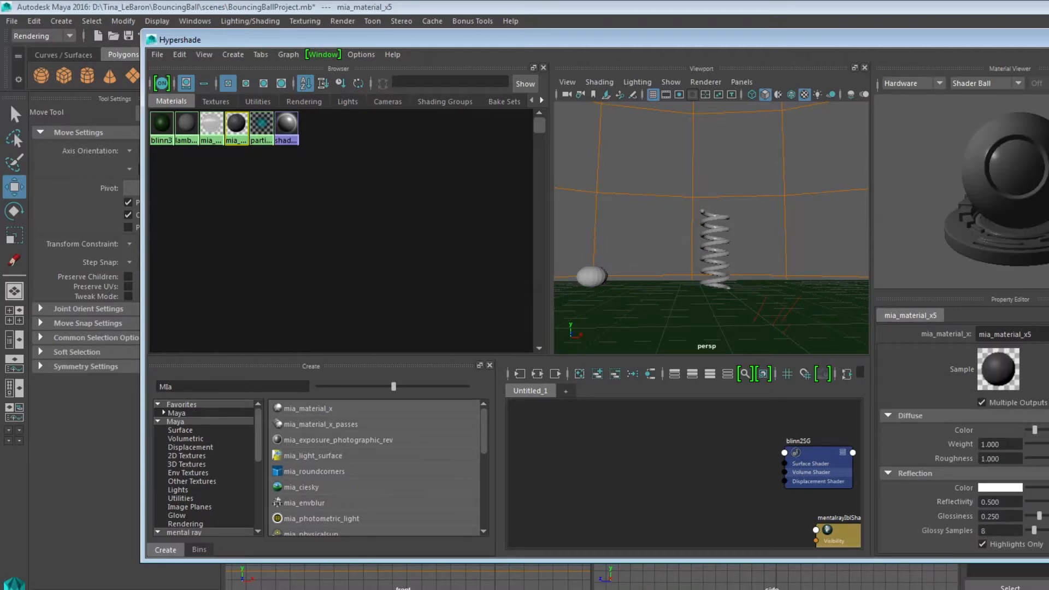
{"action": "left_click", "coordinate": [991, 430]}
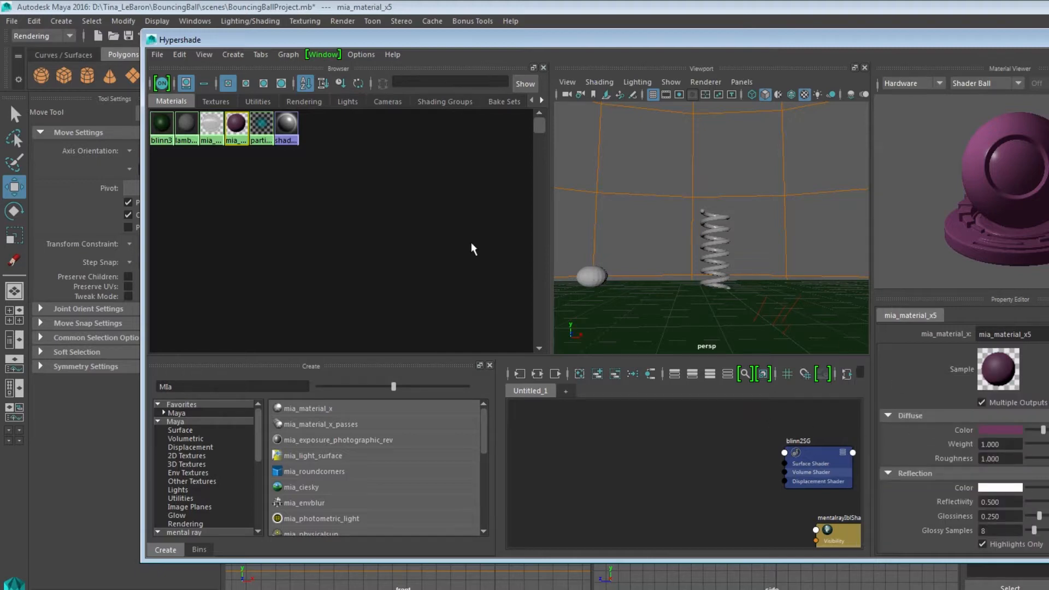
{"action": "middle_click_drag", "start_coordinate": [236, 125], "coordinate": [573, 250]}
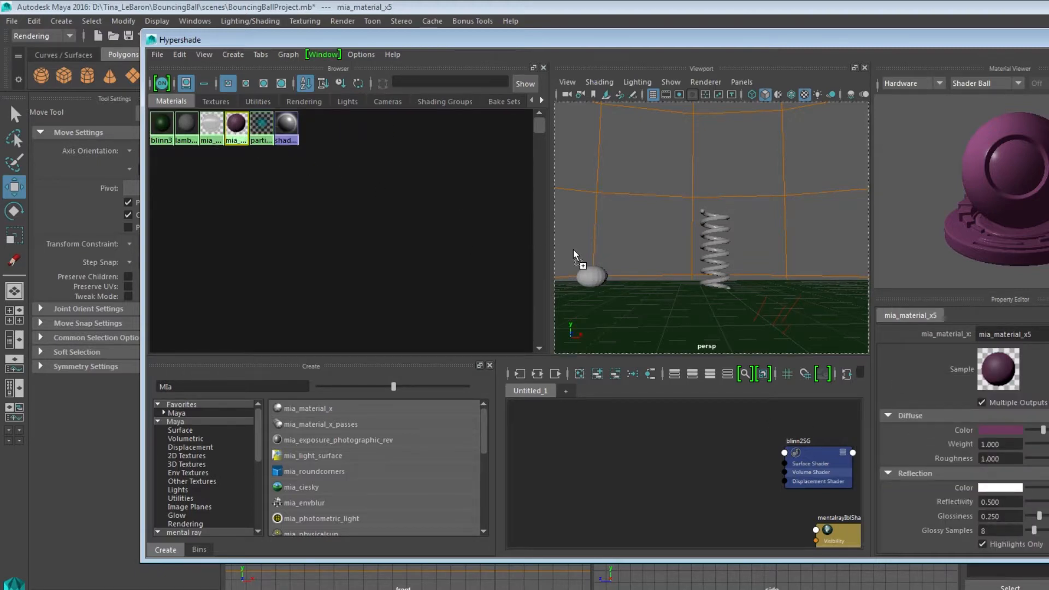
{"action": "middle_click_drag", "start_coordinate": [594, 292], "coordinate": [593, 280]}
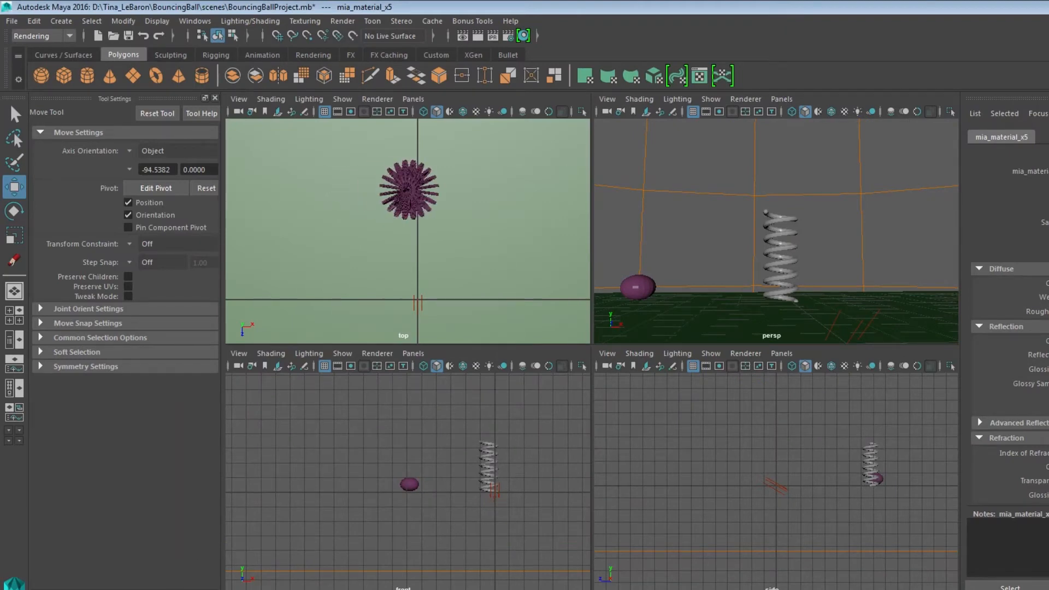
Render the perspective view with mental ray to examine the new ball, spring and ground materials.
{"action": "left_click", "coordinate": [699, 288]}
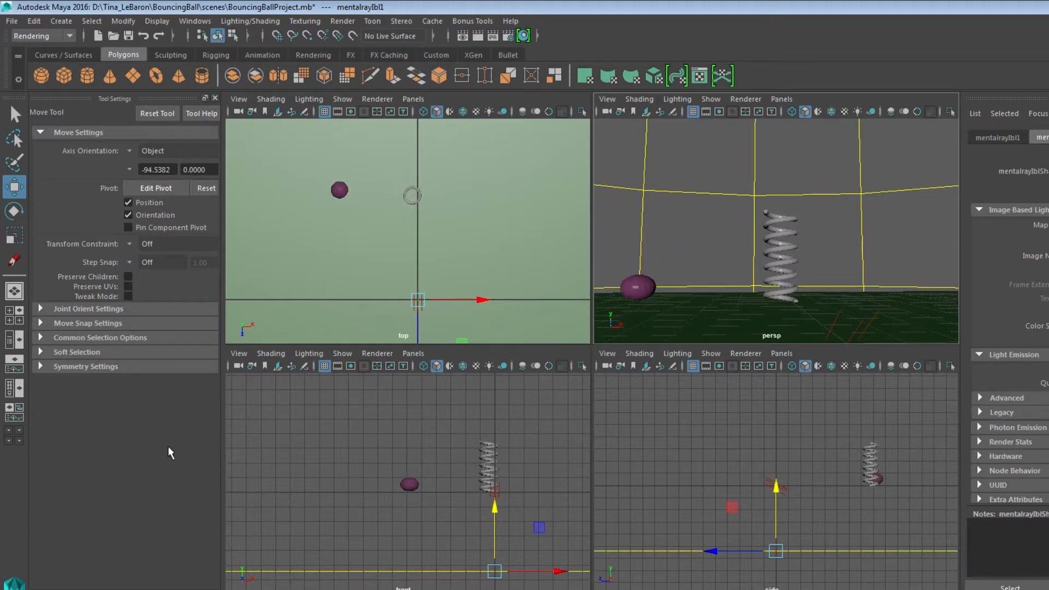
{"action": "left_click", "coordinate": [461, 37]}
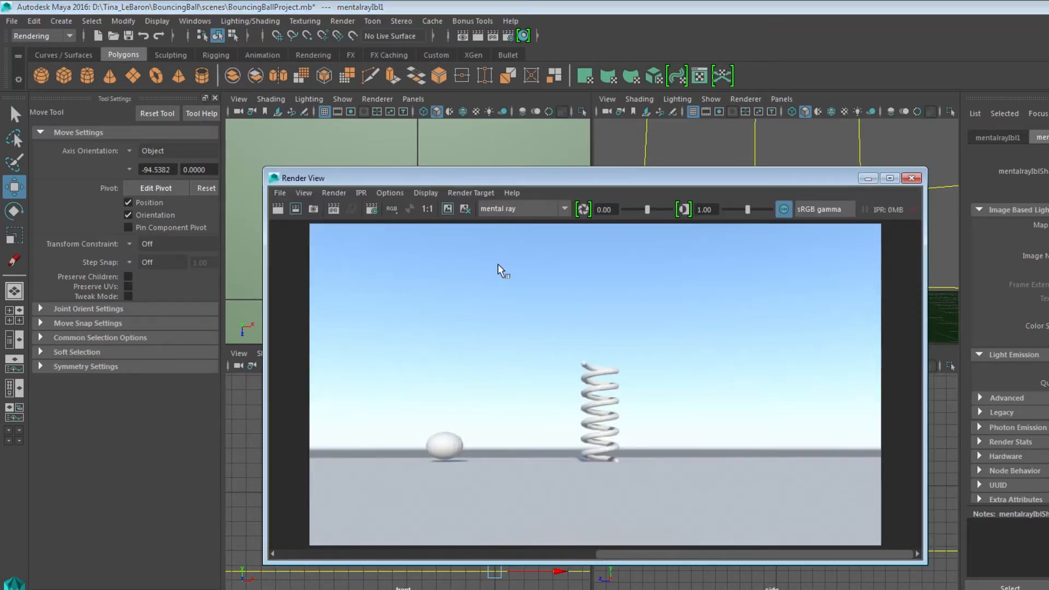
{"action": "left_click", "coordinate": [279, 209]}
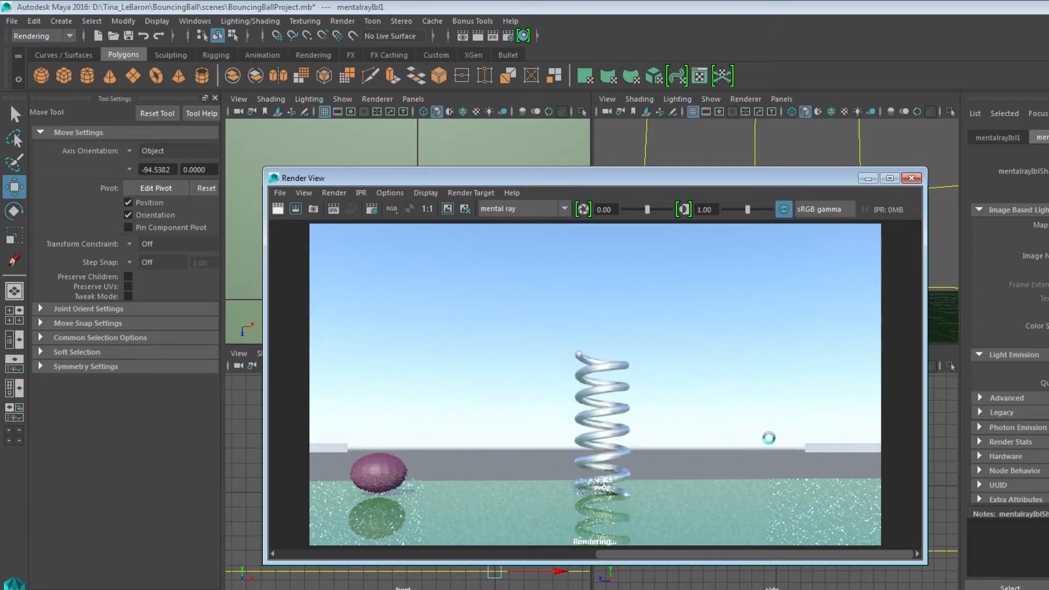
{"action": "left_click", "coordinate": [912, 178]}
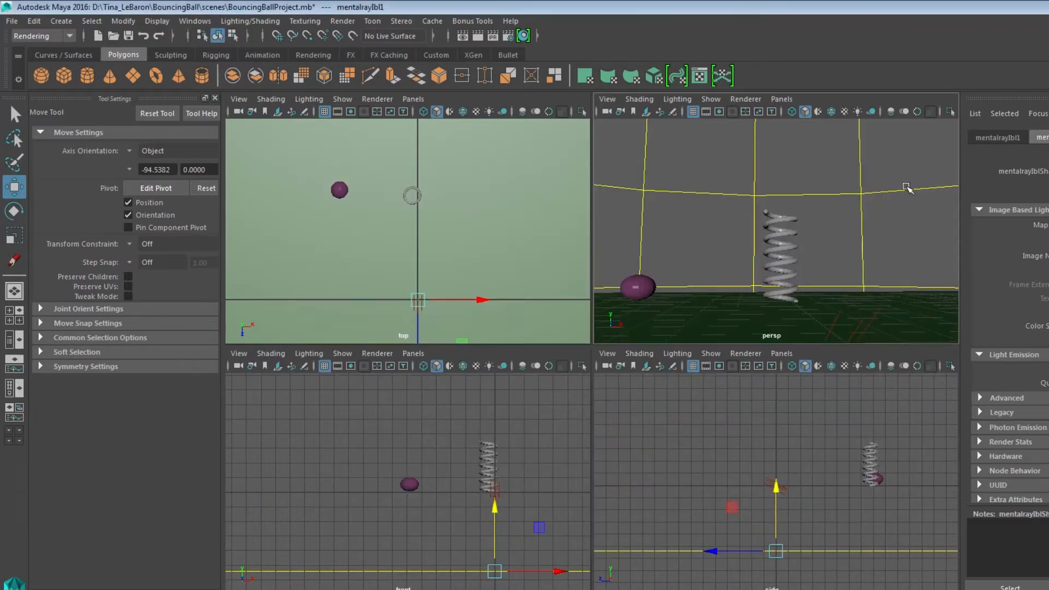
Select the ground plane and reopen the last render to examine how the ground reflects the ball and spring.
{"action": "left_click", "coordinate": [746, 288]}
{"action": "mouse_move", "coordinate": [746, 288]}
{"action": "left_mouse_down", "text": "alt"}
{"action": "mouse_move", "coordinate": [743, 302]}
{"action": "mouse_move", "coordinate": [748, 279]}
{"action": "left_mouse_up", "text": "alt"}
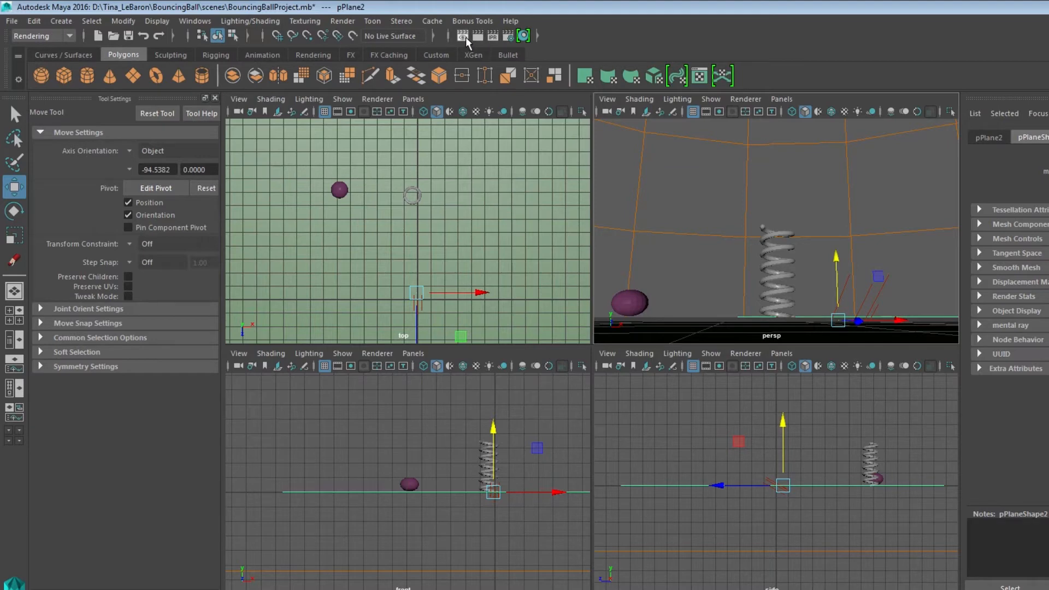
{"action": "left_click", "coordinate": [466, 38]}
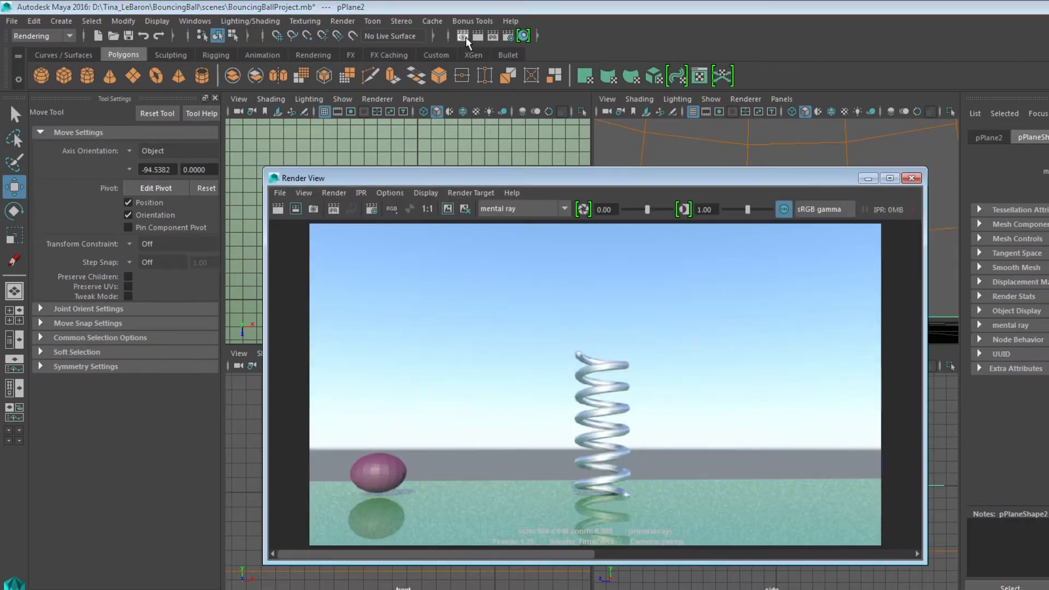
{"action": "left_click", "coordinate": [915, 181]}
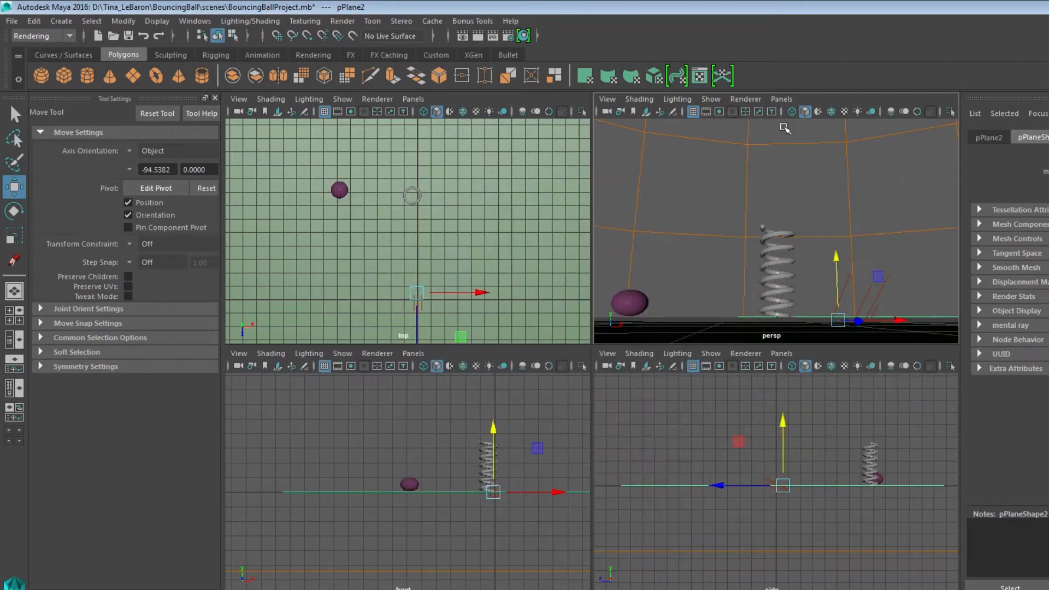
Set the green ground Blinn's eccentricity to 0.168 and lower its reflectivity and specular roll off in the Hypershade.
{"action": "left_click", "coordinate": [523, 35]}
{"action": "left_click", "coordinate": [162, 126]}
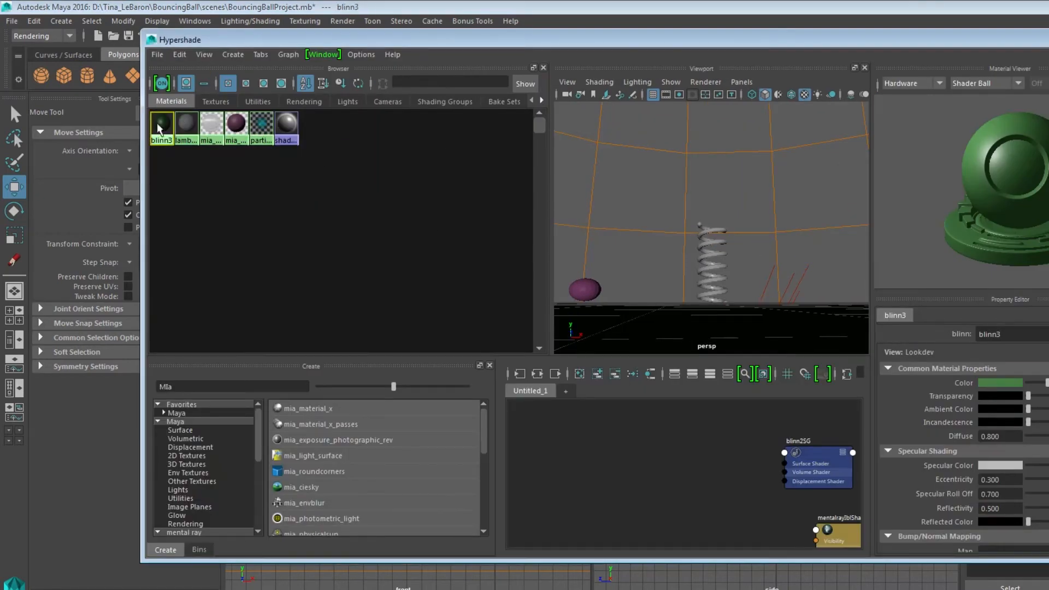
{"action": "left_click", "coordinate": [1045, 480]}
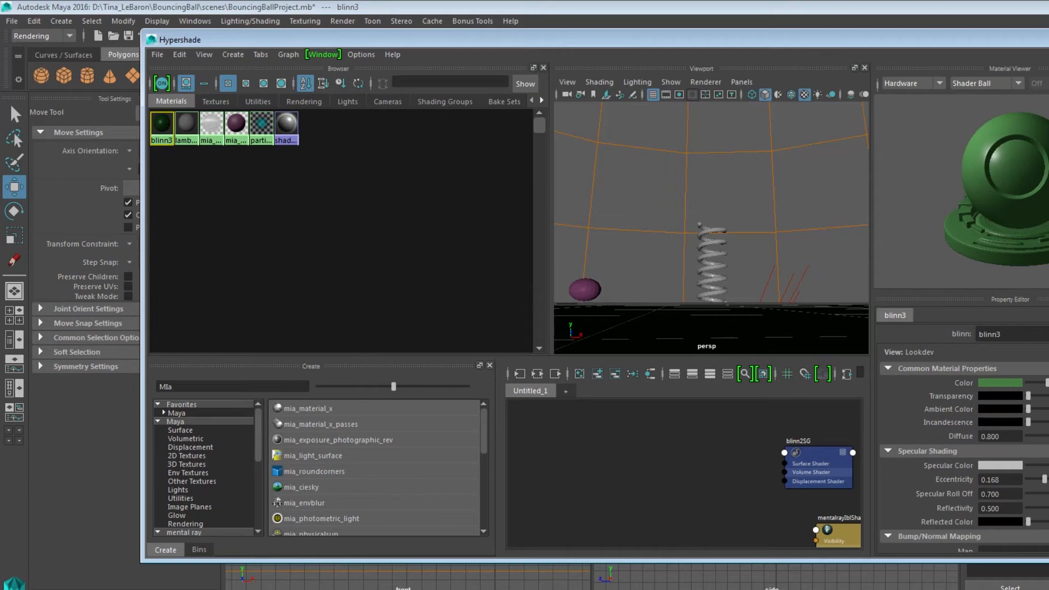
{"action": "left_click_drag", "start_coordinate": [1048, 508], "coordinate": [1037, 514]}
{"action": "left_click_drag", "start_coordinate": [1048, 493], "coordinate": [1048, 494]}
{"action": "left_click_drag", "start_coordinate": [1043, 494], "coordinate": [1041, 494]}
{"action": "left_click", "coordinate": [1048, 39]}
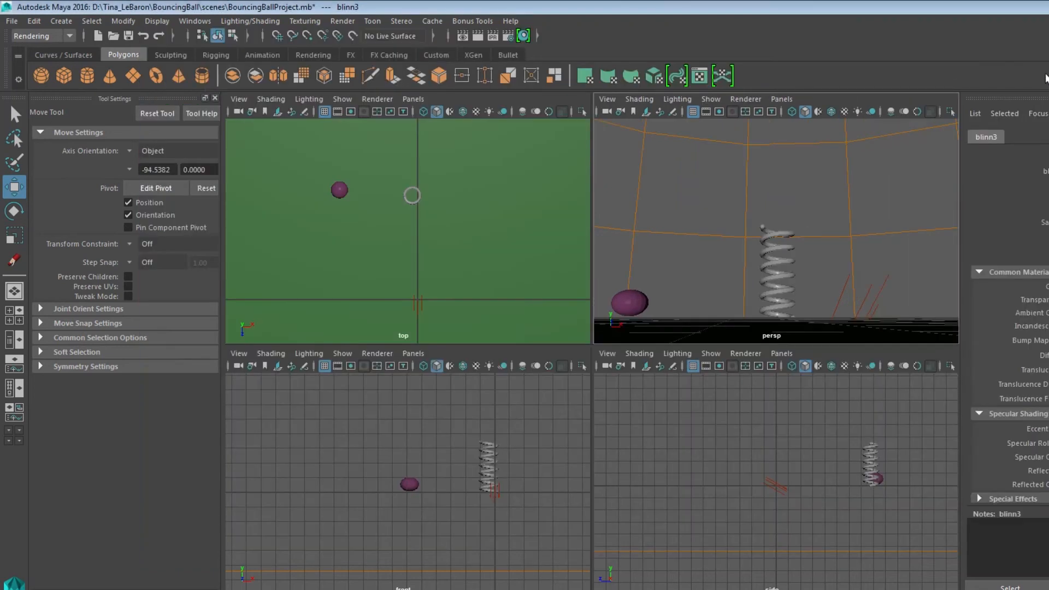
Render the perspective view again with mental ray to check the adjusted ground material.
{"action": "left_click", "coordinate": [463, 36]}
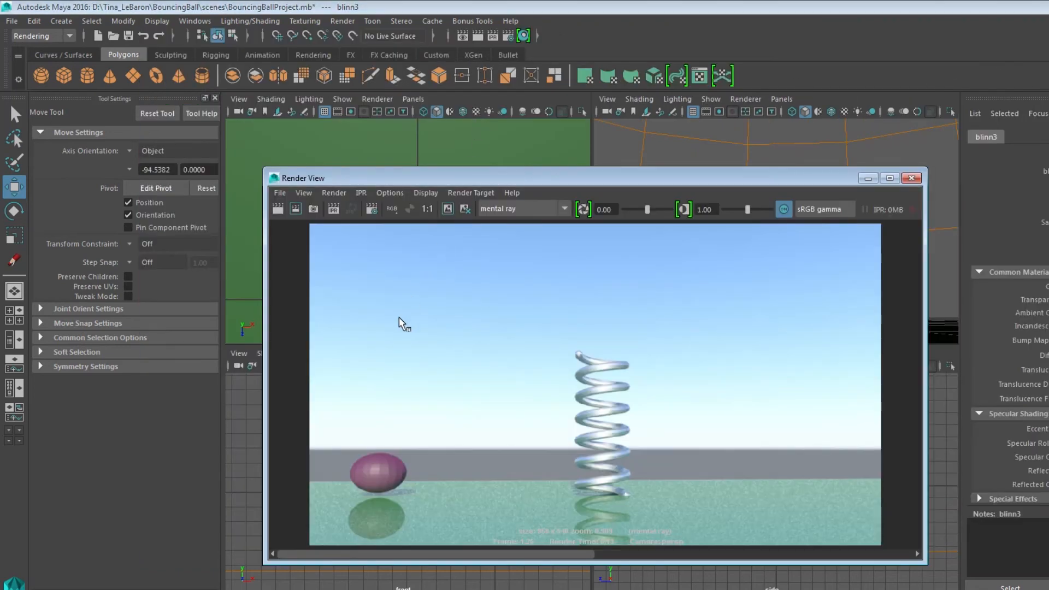
{"action": "left_click", "coordinate": [280, 208]}
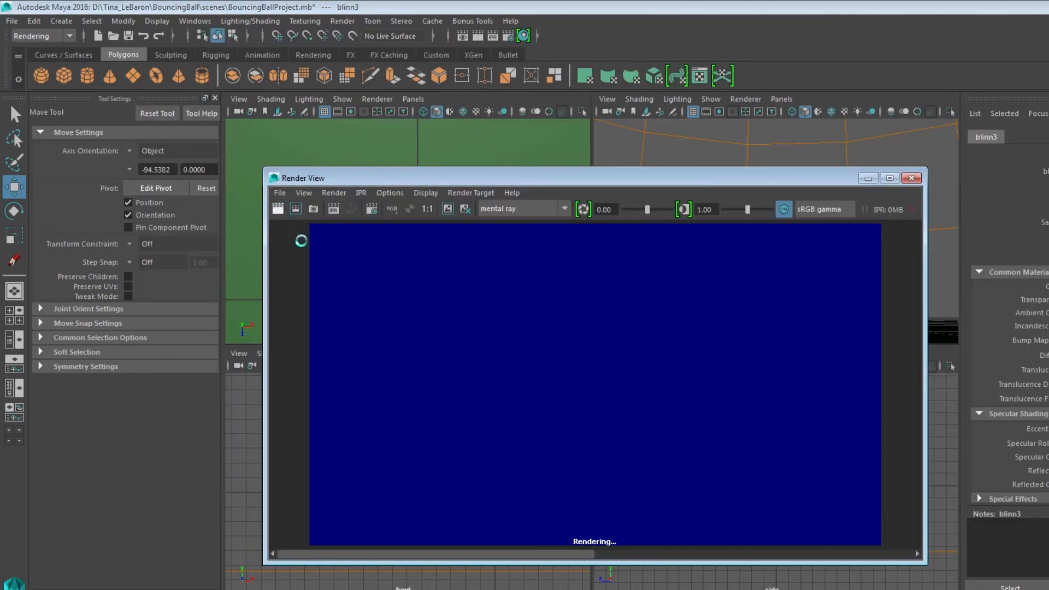